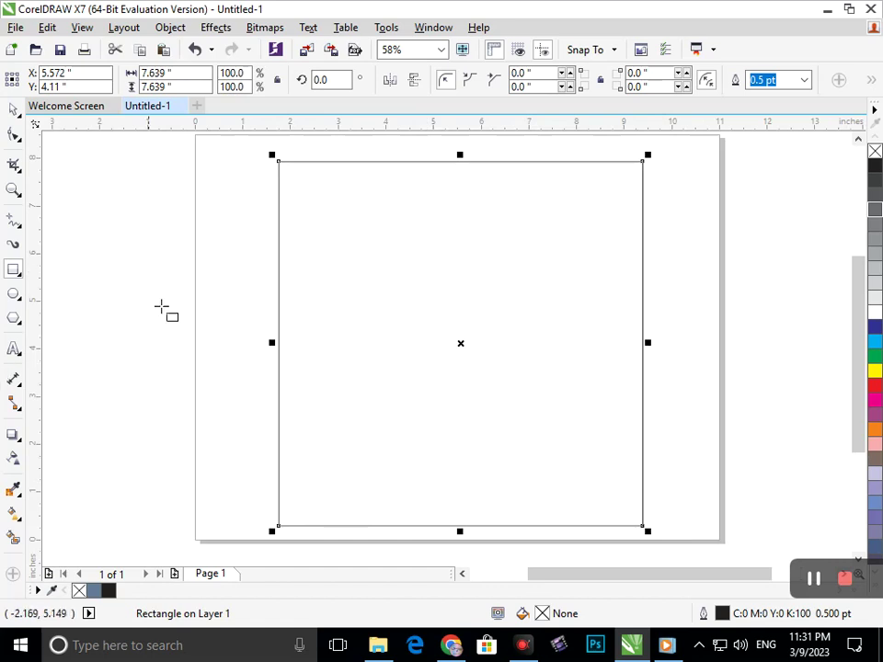
- Create progressively narrower copies of the square, moving the left edge inward about 0.67 inch each time, until the strips pass its right edge
drag(272, 343, 305, 347)
key(ctrl+r)
key(ctrl+r)
key(ctrl+r)
key(ctrl+r)
key(ctrl+r)
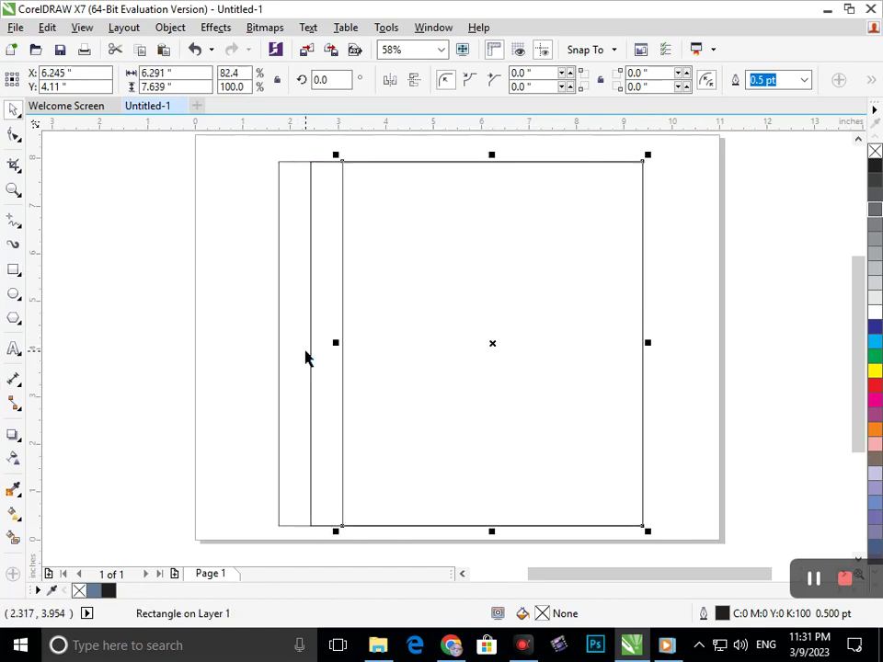
key(ctrl+r)
key(ctrl+r)
key(ctrl+r)
key(ctrl+r)
key(ctrl+r)
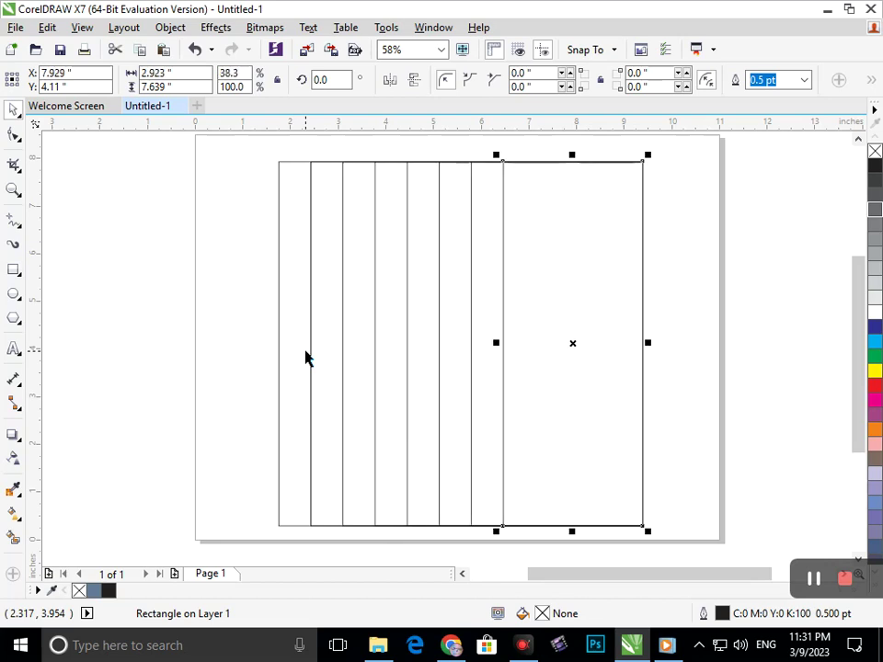
key(ctrl+r)
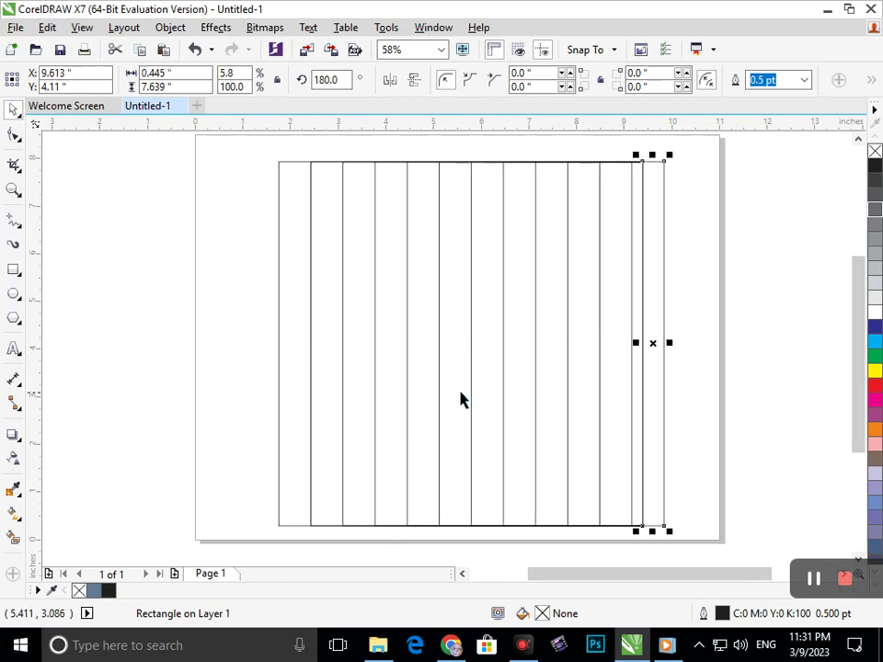
- Try to widen the narrow rectangle beyond the square's right edge to about 0.65 inch
click(60, 264)
click(643, 347)
drag(664, 347, 680, 343)
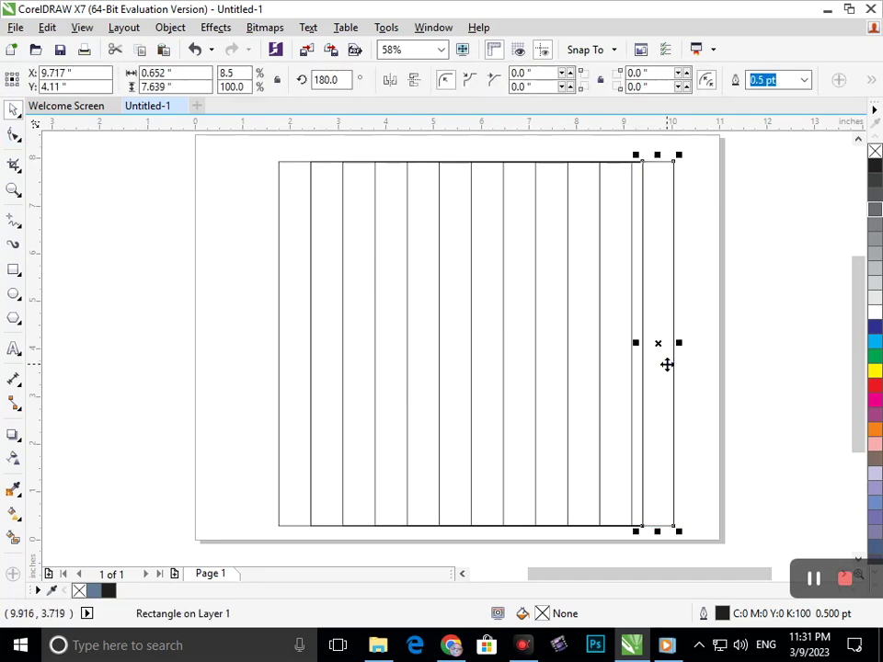
key(ctrl+z)
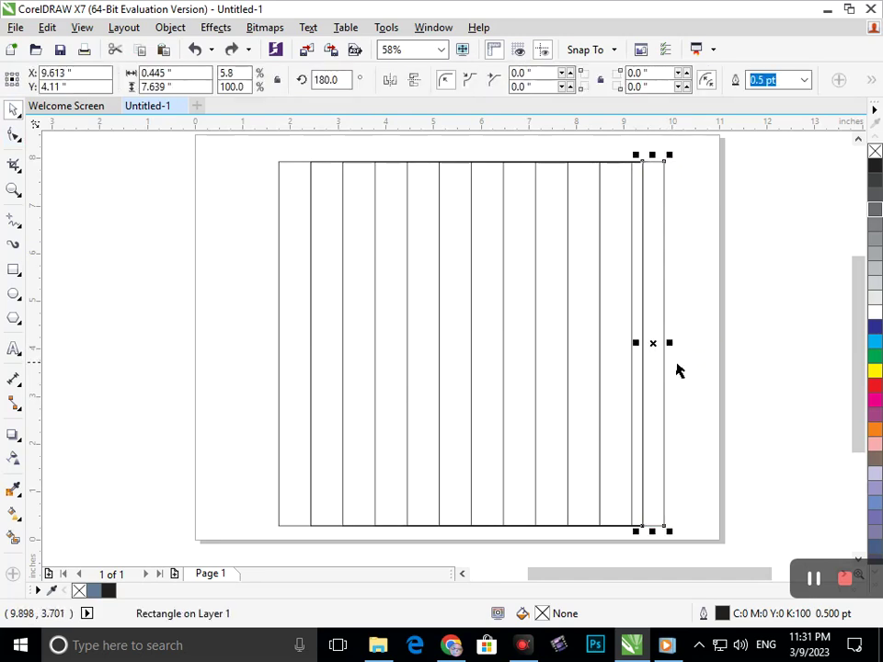
- Delete the extra vertical line at the original square's right edge with the Virtual Segment Delete tool
click(16, 167)
click(82, 225)
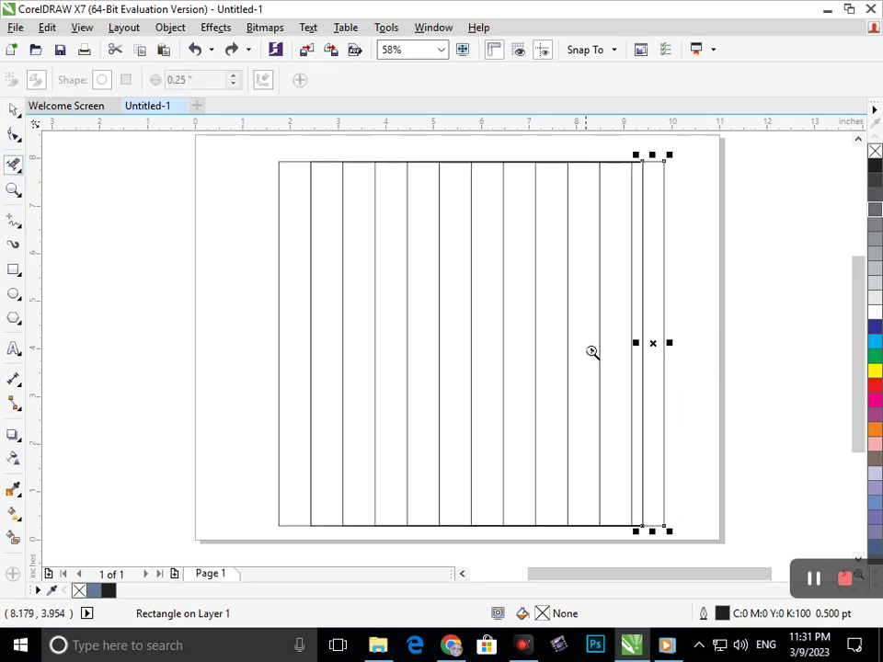
drag(585, 351, 760, 420)
click(310, 395)
key(F3)
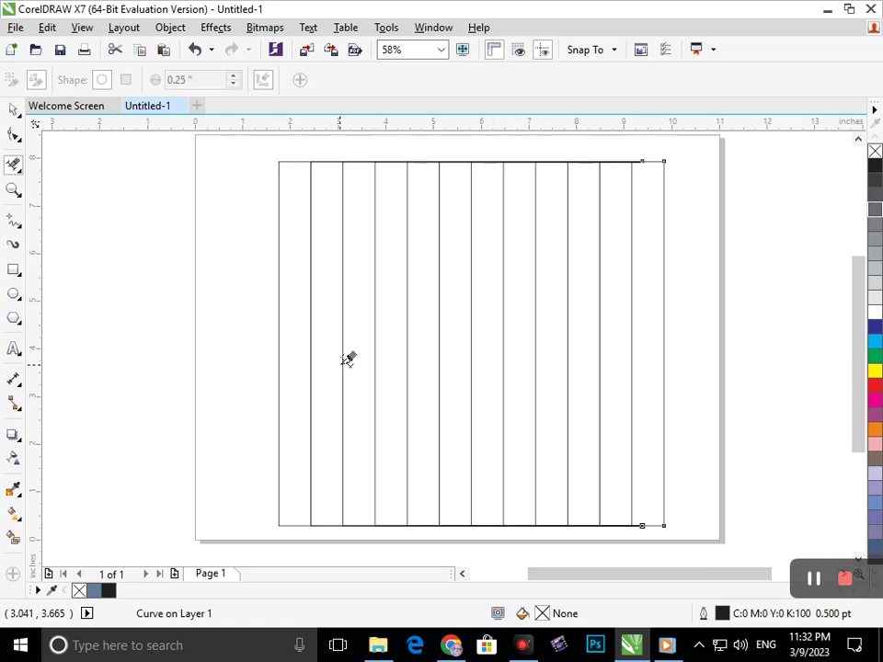
click(15, 110)
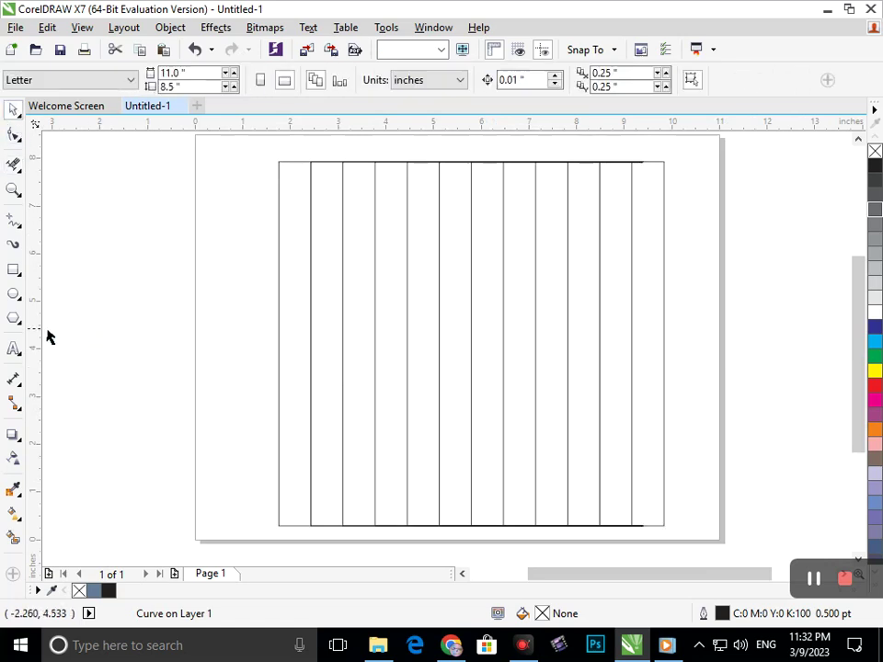
- Draw a circle about 5.39 inches wide from the grid's lower-left corner and add a concentric copy about 4.07 inches wide
click(18, 299)
click(64, 291)
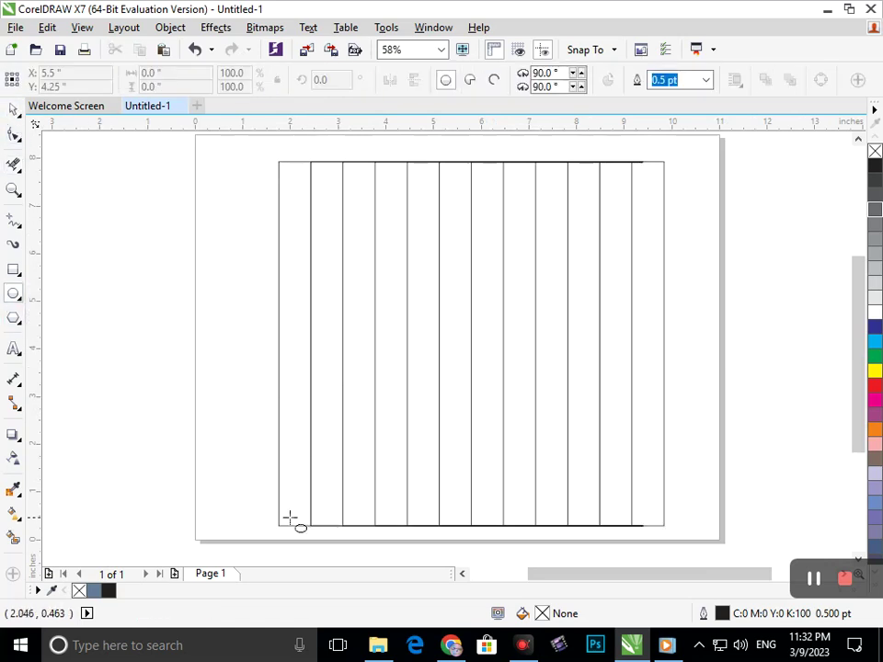
drag(279, 525, 536, 306)
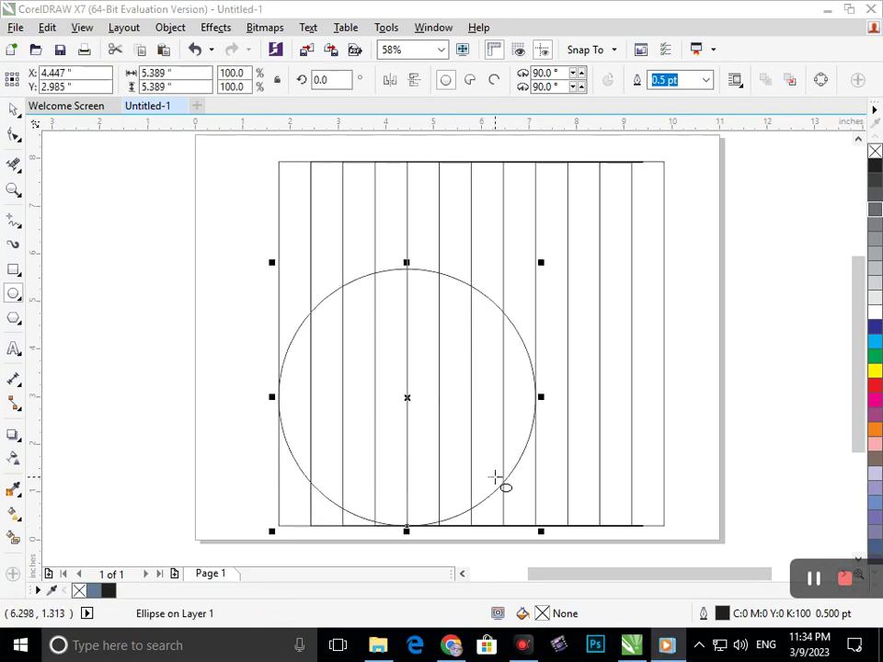
drag(543, 265, 522, 295)
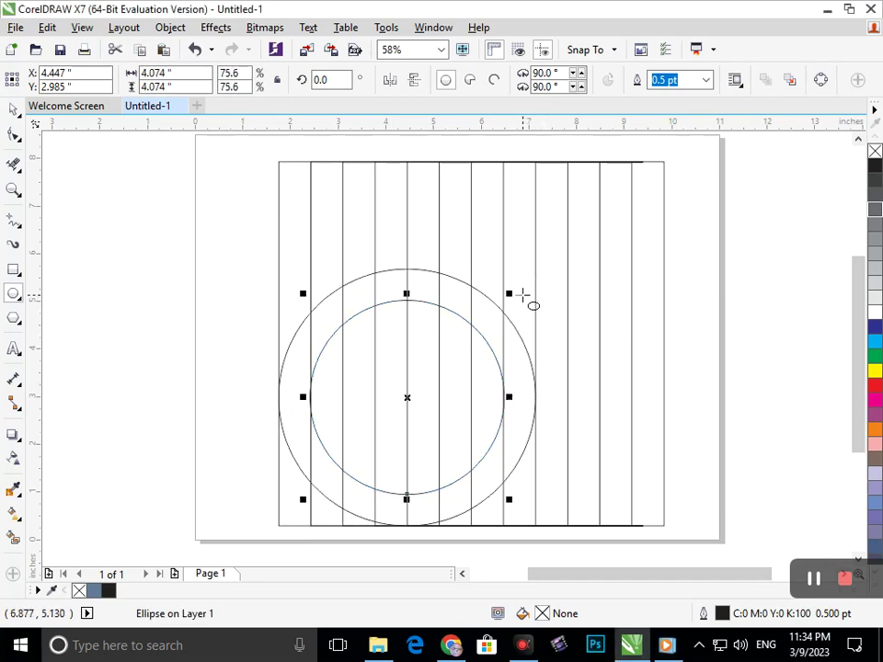
- Try to repeat the concentric scaled copy twice inside the inner circle
key(ctrl+r)
key(ctrl+r)
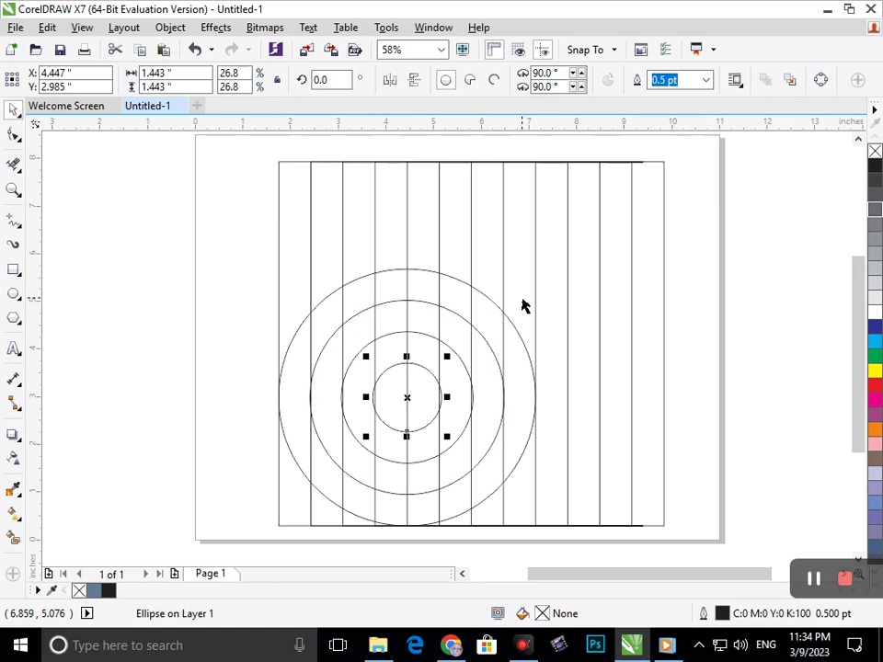
key(ctrl+z)
key(ctrl+z)
- Add two smaller concentric circle copies, about 2.70 and 1.32 inches wide, aligned to the vertical grid lines
drag(511, 294, 512, 330)
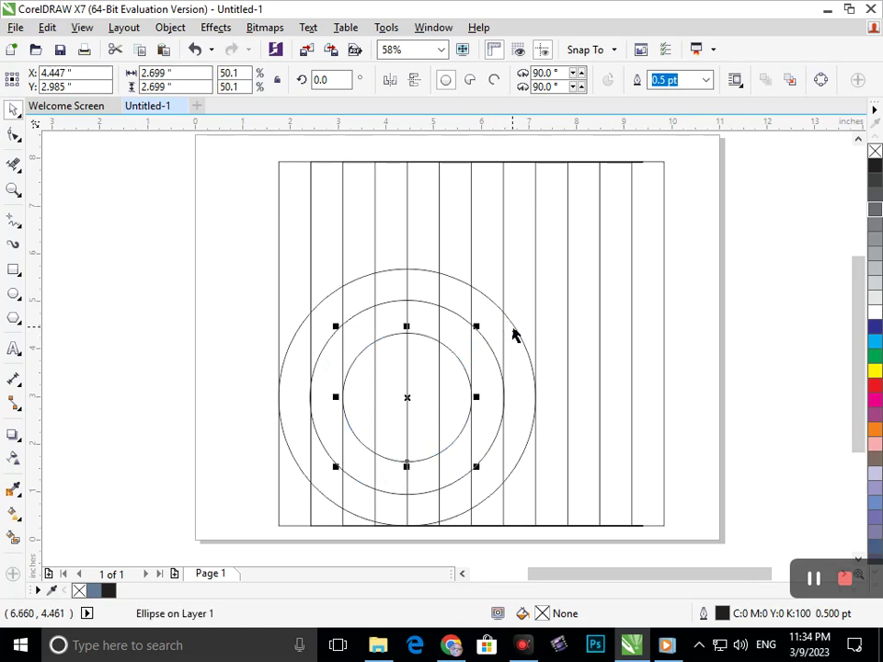
key(ctrl+r)
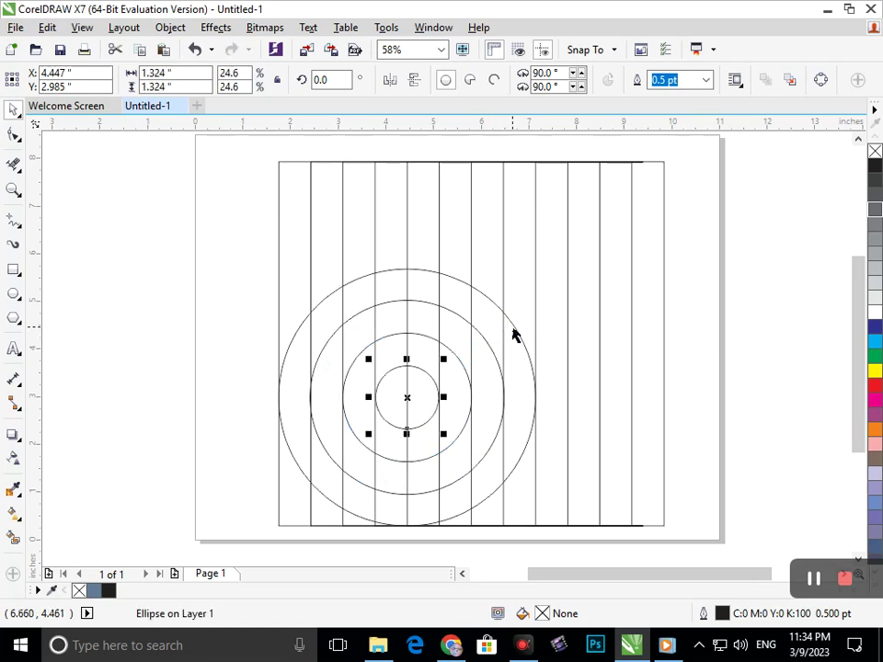
- Try to fill several areas between the circles and grid lines with the Smart Fill tool
click(13, 537)
click(327, 432)
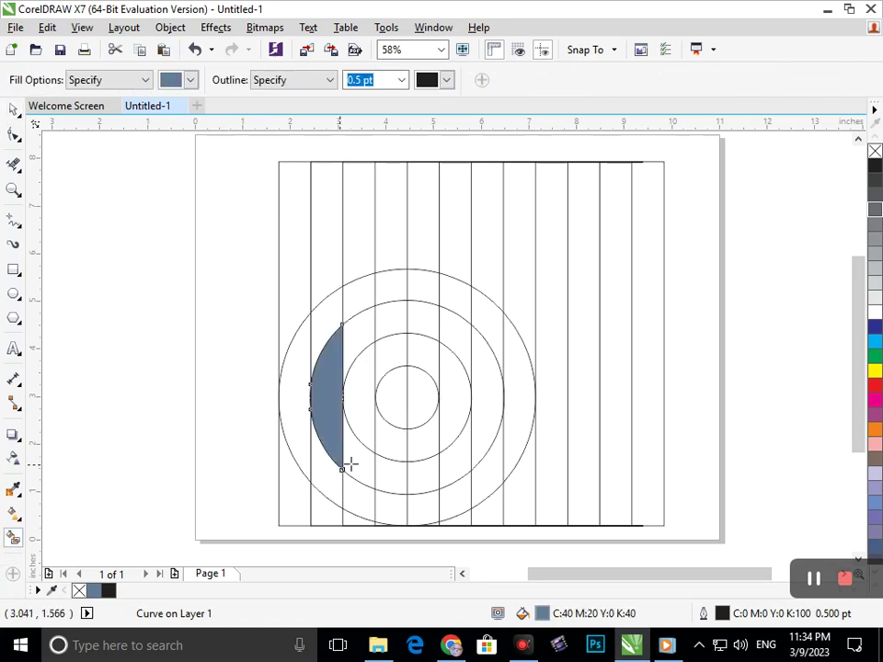
click(390, 476)
click(413, 402)
click(459, 394)
key(ctrl+z)
key(ctrl+z)
key(ctrl+z)
key(ctrl+z)
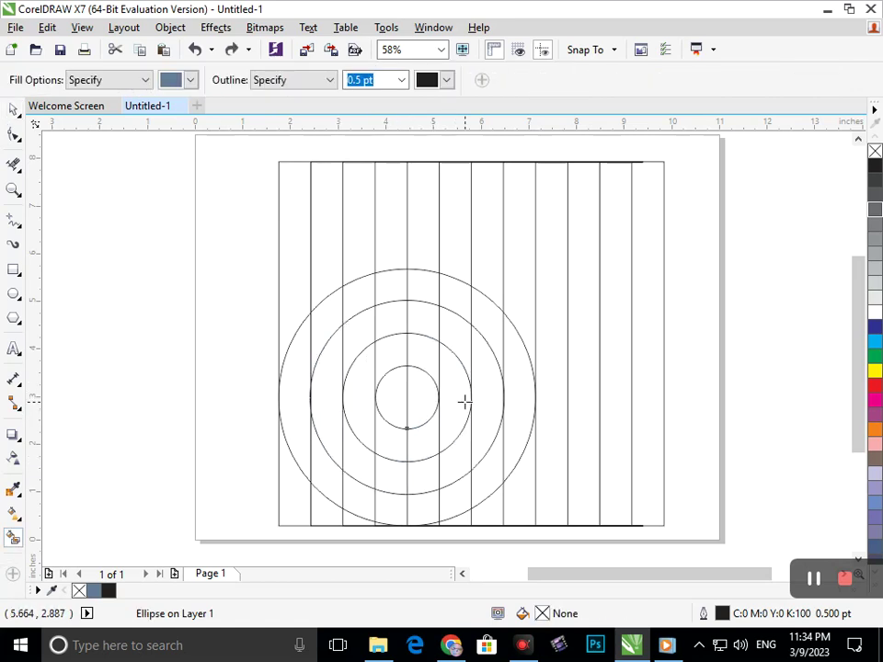
- Move the smallest circle straight down until its lowest point meets the bottom of the 4.07-inch circle
click(15, 108)
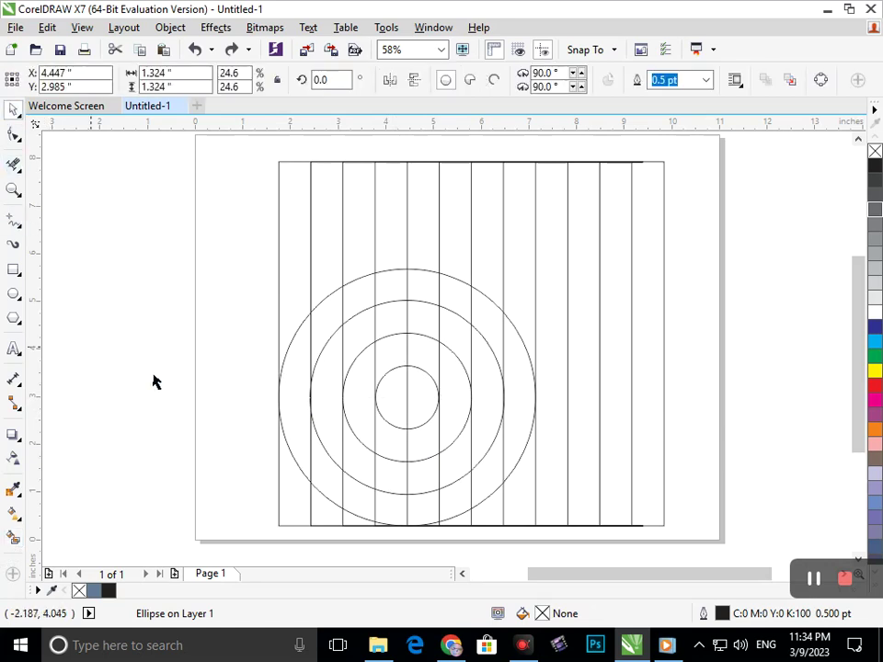
click(91, 355)
click(407, 429)
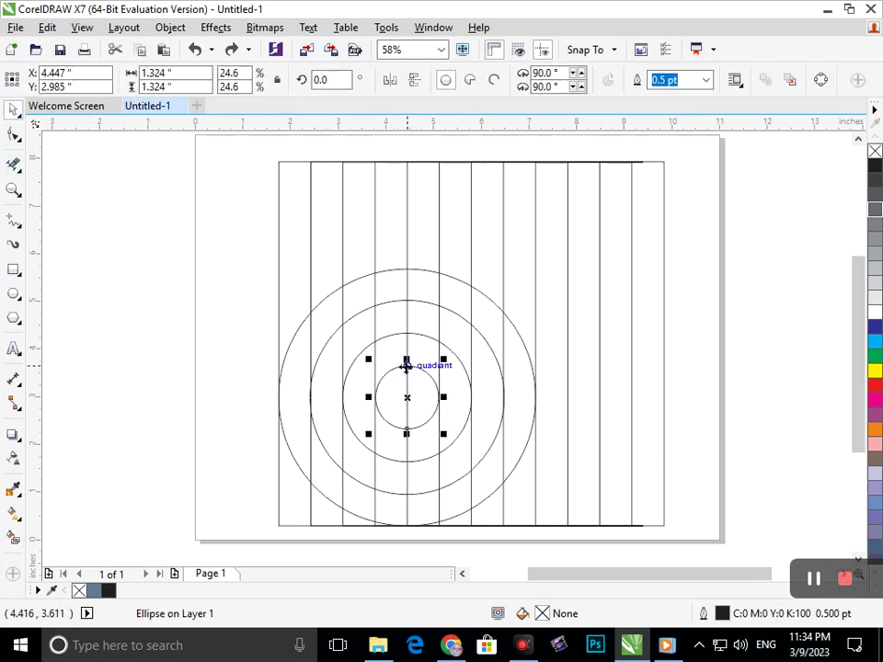
click(420, 422)
click(420, 418)
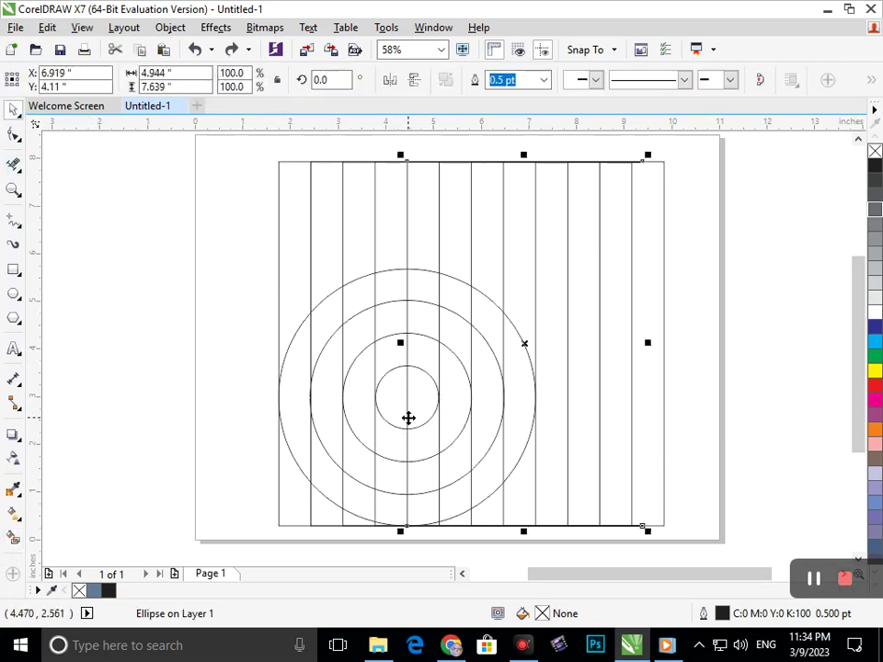
click(419, 423)
drag(405, 428, 407, 495)
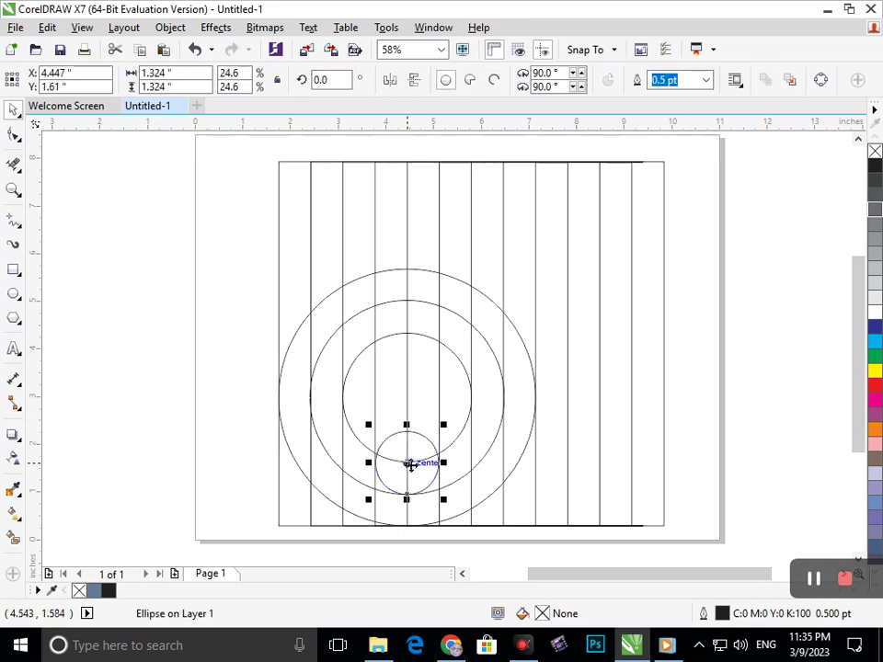
- Move the 2.70-inch circle straight down until its lowest point meets the bottom of the largest circle
click(453, 445)
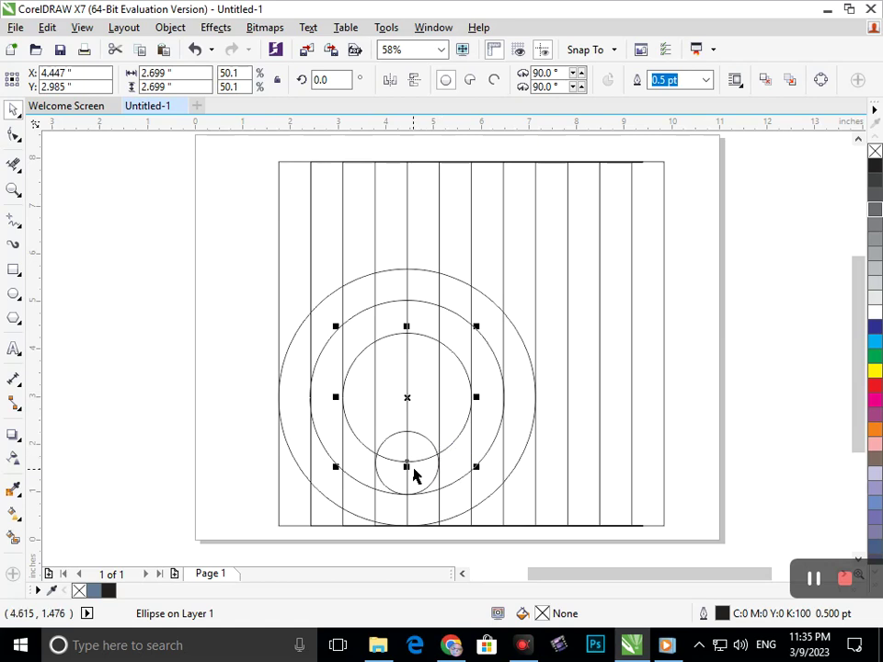
drag(406, 460, 404, 525)
click(786, 362)
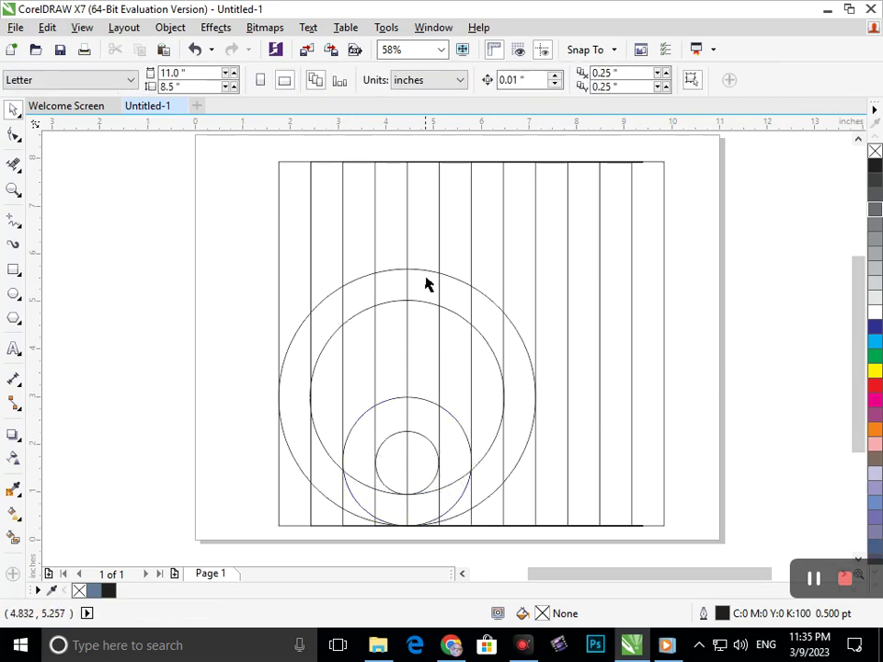
- Try to place a copy of the largest circle in the grid's upper-right area, touching the top edge
drag(428, 276, 526, 167)
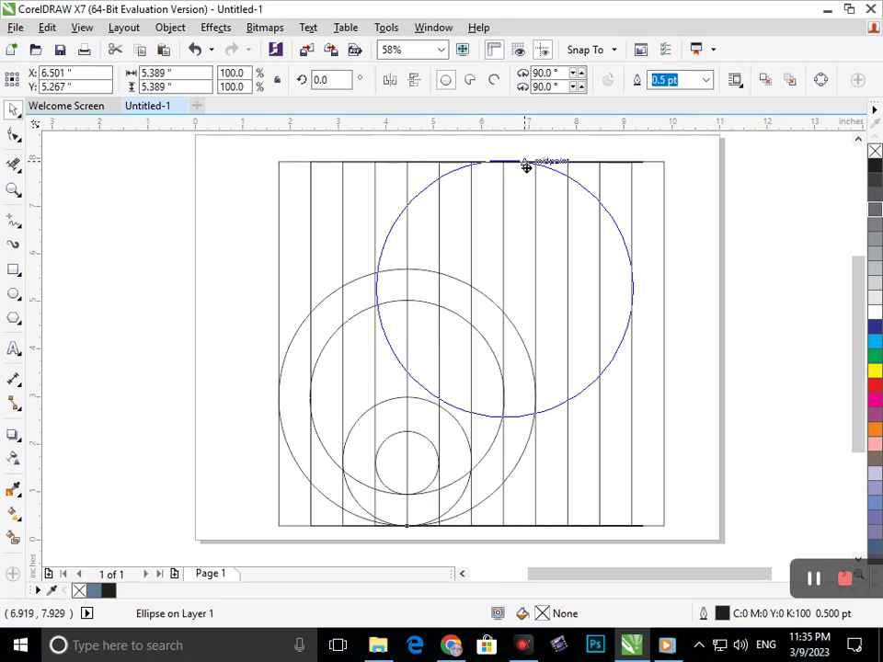
drag(526, 167, 526, 167)
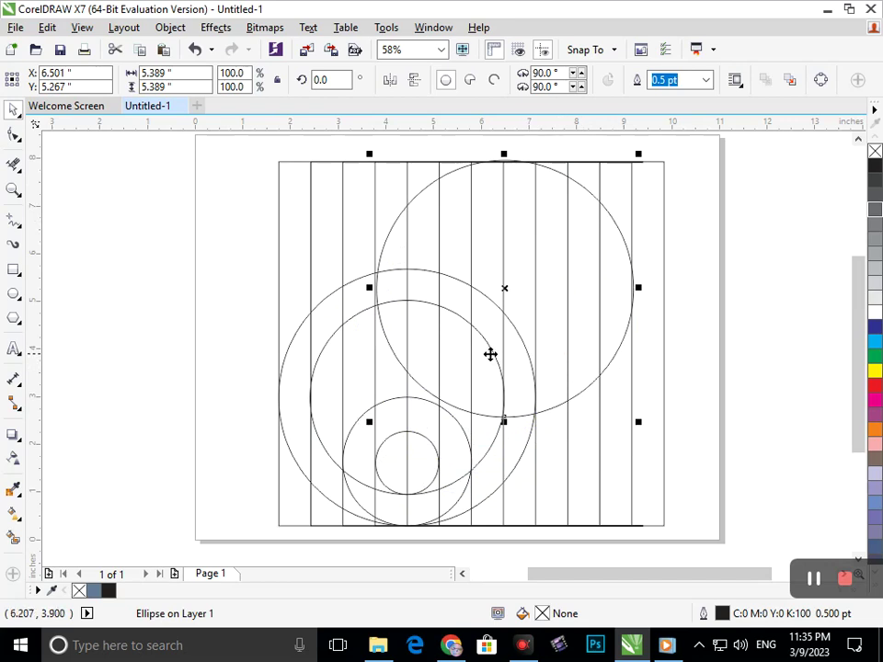
mouse_move(368, 420)
mouse_down()
mouse_move(391, 413)
mouse_move(370, 421)
mouse_up()
key(ctrl+z)
key(ctrl+z)
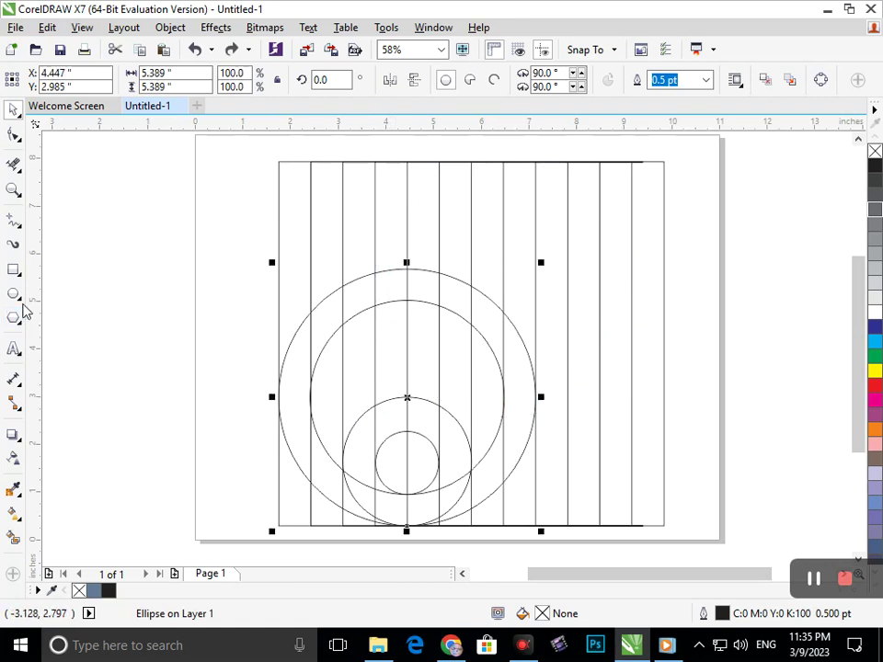
- Draw a circle about 4.74 inches wide in the grid's upper-right area with a concentric circle about 3.35 inches wide inside it
click(22, 302)
click(71, 291)
mouse_move(631, 162)
mouse_down()
mouse_move(557, 271)
mouse_move(501, 299)
mouse_move(438, 392)
mouse_move(455, 388)
mouse_move(418, 382)
mouse_move(434, 370)
mouse_up()
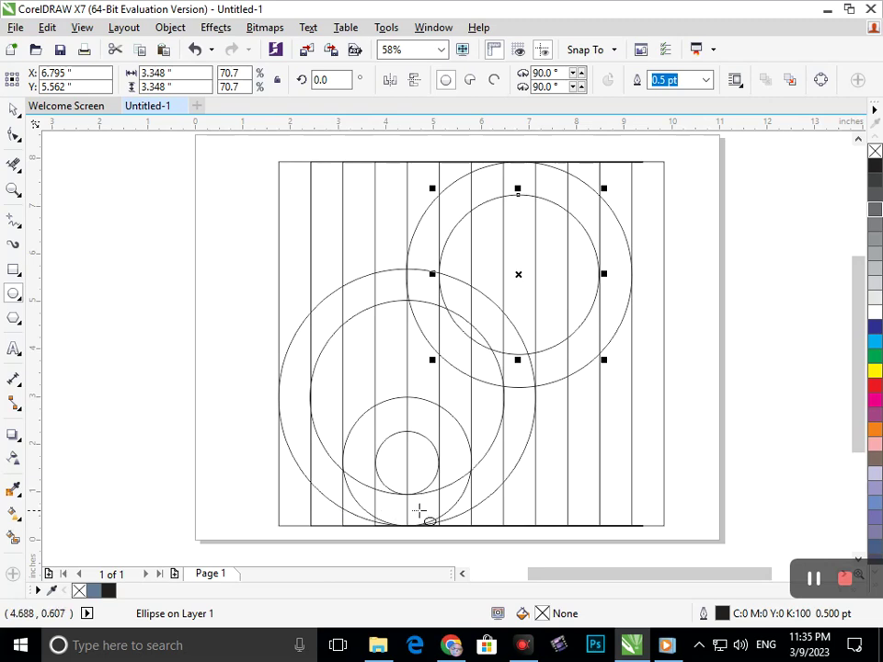
- Try to enlarge the two upper-right circles together to about 5.26 inches wide
click(12, 111)
click(426, 392)
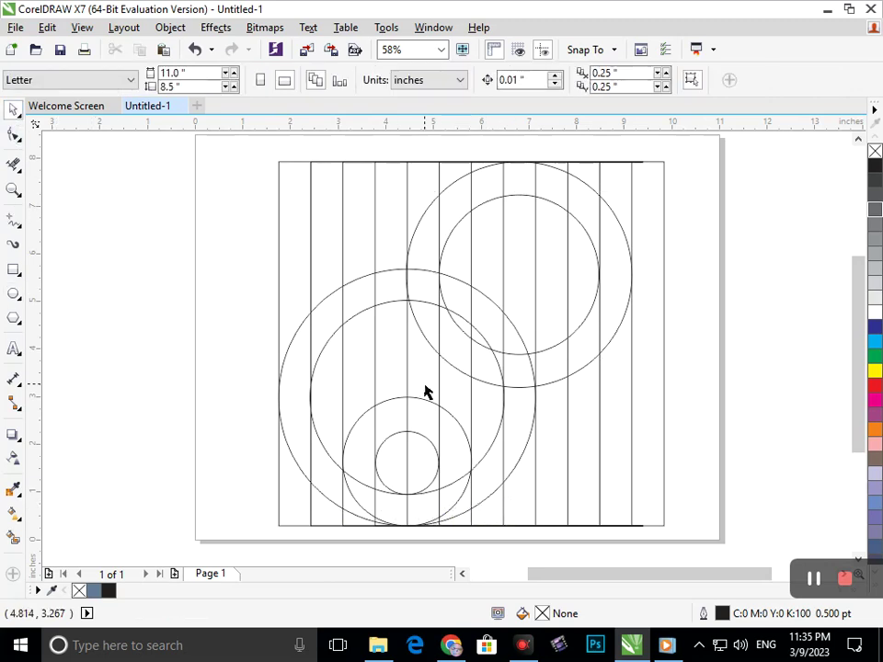
click(541, 391)
shift+click(549, 349)
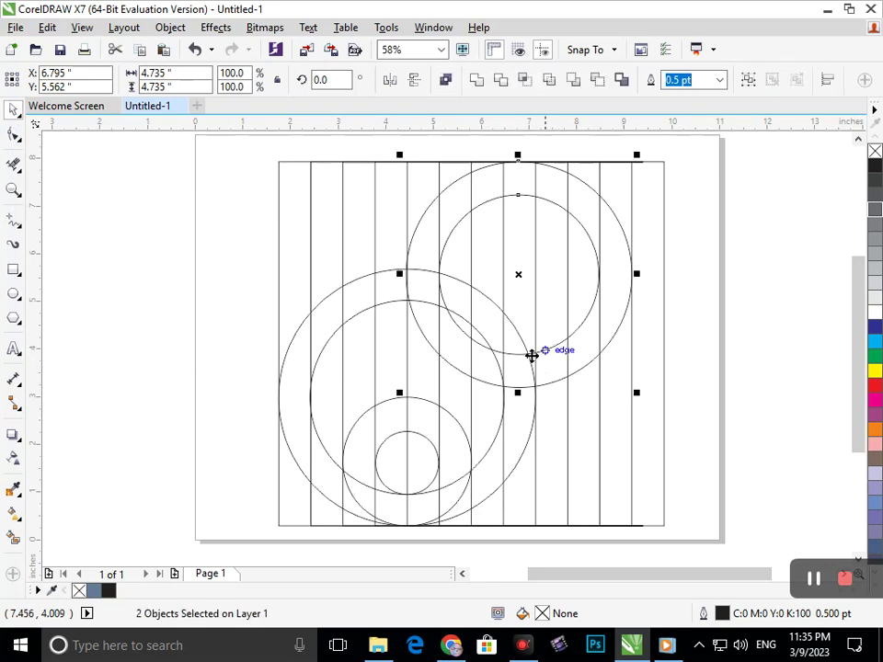
drag(405, 395, 385, 410)
- Try to nudge the two enlarged circles down to meet the grid's top edge
key(Down)
key(Down)
key(Down)
key(Down)
key(Down)
key(Down)
key(Down)
key(Down)
key(Down)
key(Down)
key(Down)
key(Down)
key(Down)
key(Down)
key(Down)
key(Down)
key(Down)
key(Down)
key(Down)
key(Down)
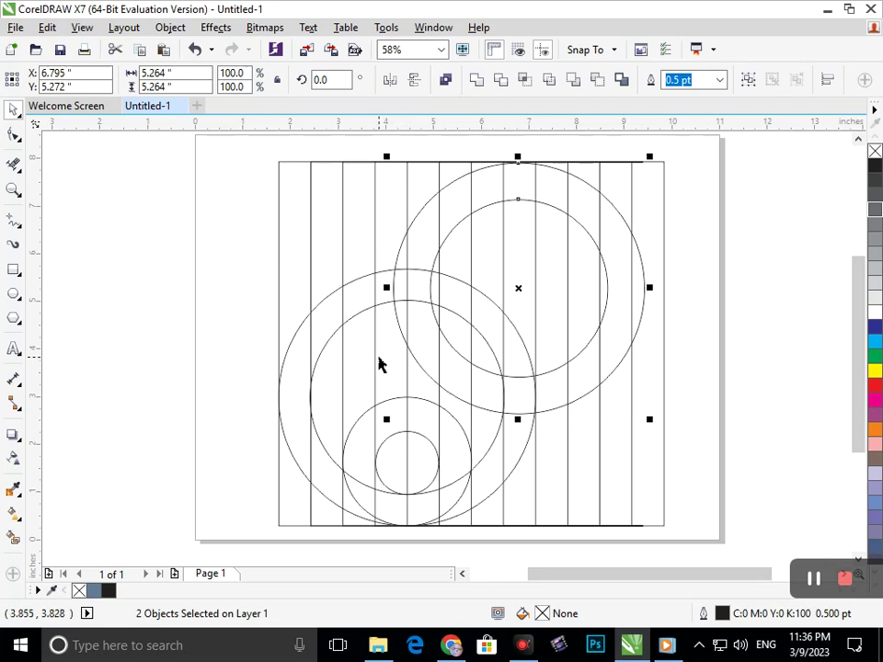
- Undo the nudges and the enlargement of the two upper-right circles
key(ctrl+z)
key(ctrl+z)
key(ctrl+z)
key(ctrl+z)
key(ctrl+z)
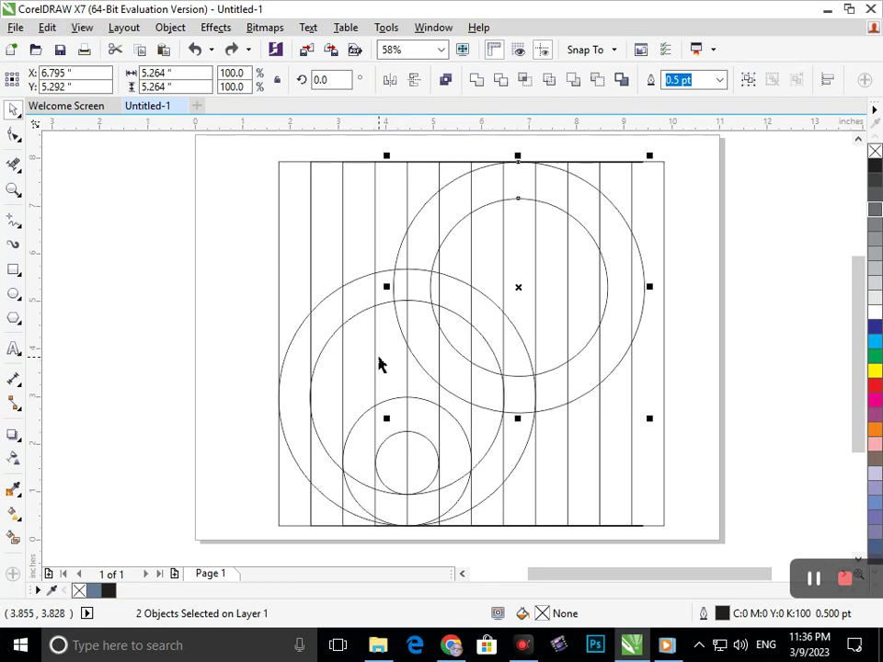
key(ctrl+z)
key(ctrl+z)
key(ctrl+z)
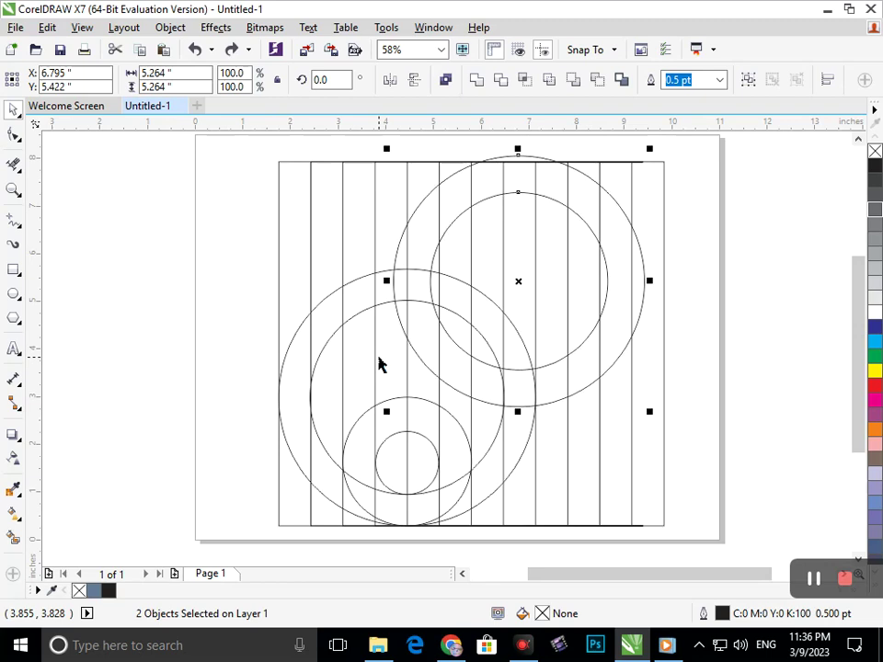
key(ctrl+z)
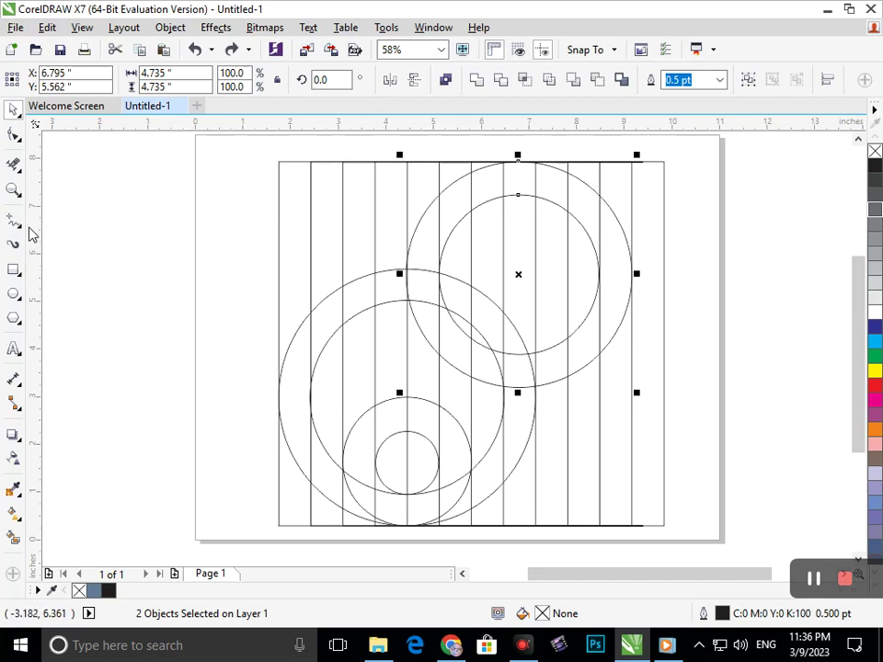
- Draw a horizontal bar about 0.7 inch high from the top of the 4.07-inch circle, extended to the grid's left edge, about 8.4 inches wide
click(14, 269)
click(79, 268)
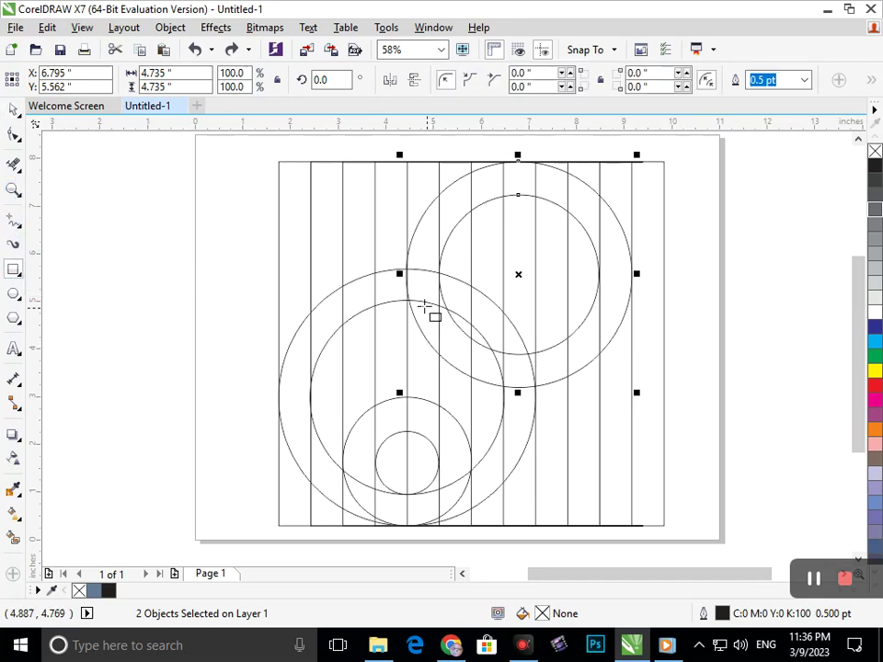
drag(408, 300, 679, 333)
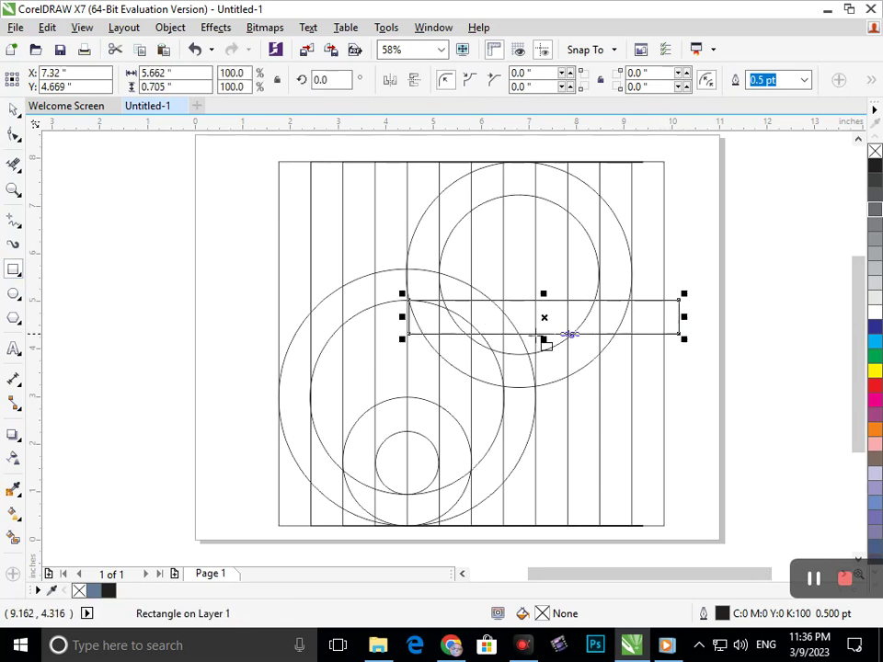
drag(401, 319, 275, 314)
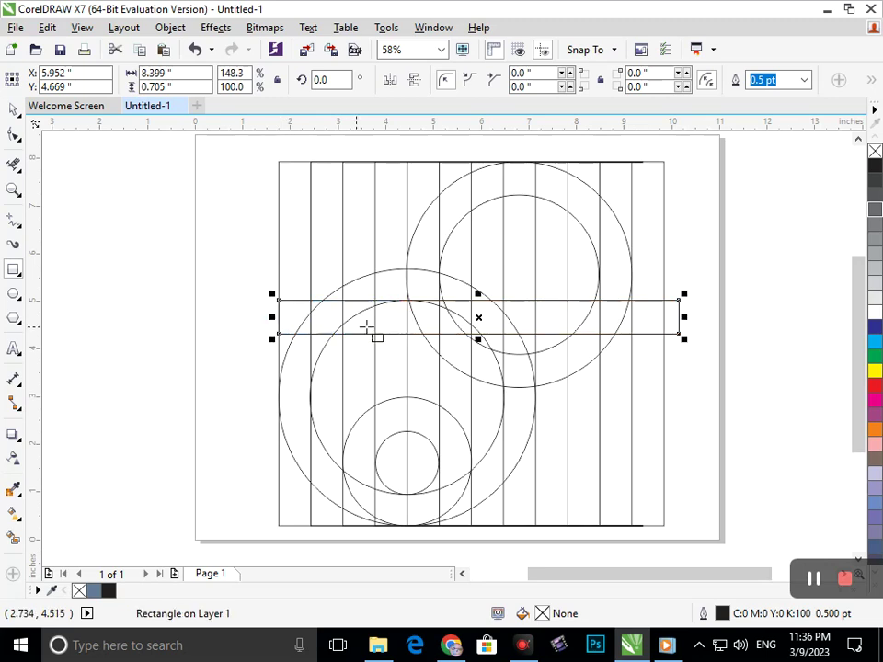
- Duplicate the horizontal bar lower down, lining its upper edge up with the top of the second-smallest circle
click(14, 111)
click(505, 295)
click(468, 317)
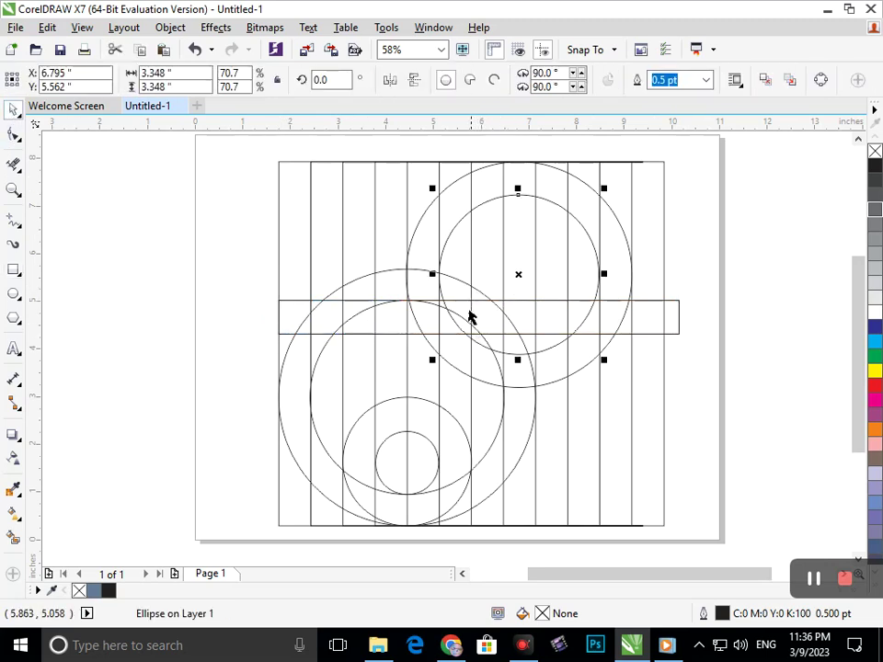
click(301, 302)
drag(473, 301, 473, 399)
drag(379, 386, 496, 439)
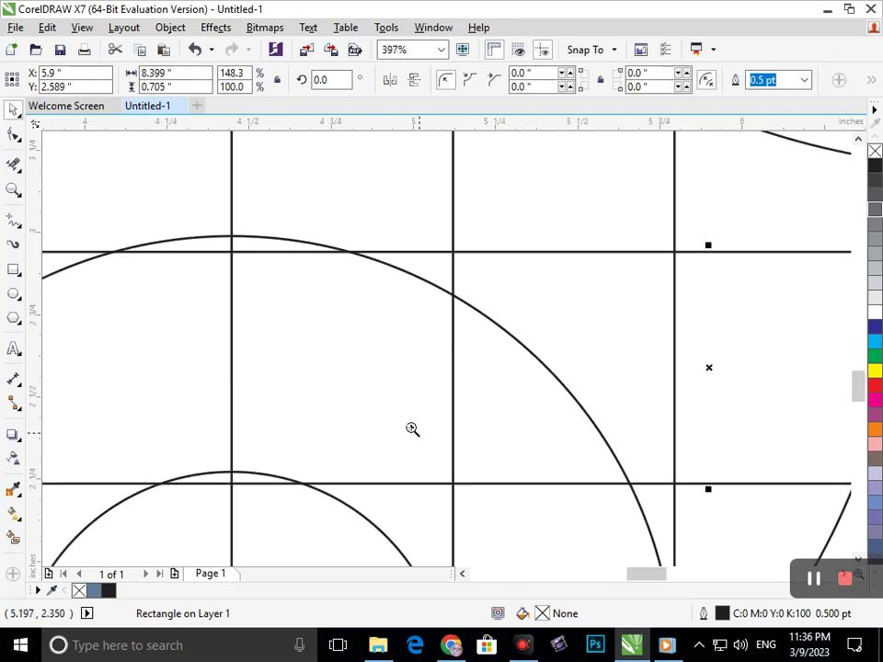
click(244, 256)
drag(442, 350, 441, 317)
scroll(414, 372, down, 2)
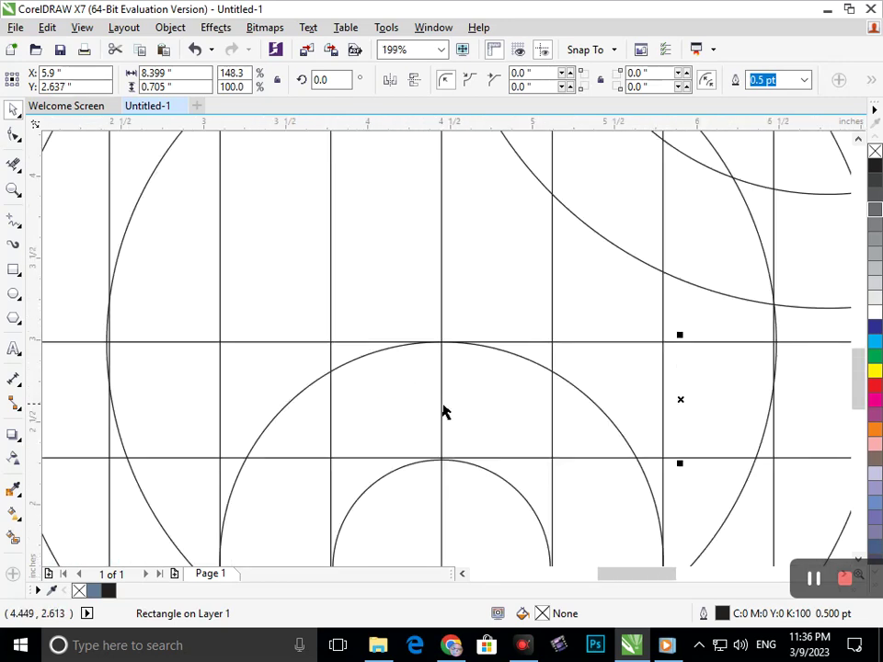
scroll(448, 354, down, 1)
scroll(469, 428, up, 2)
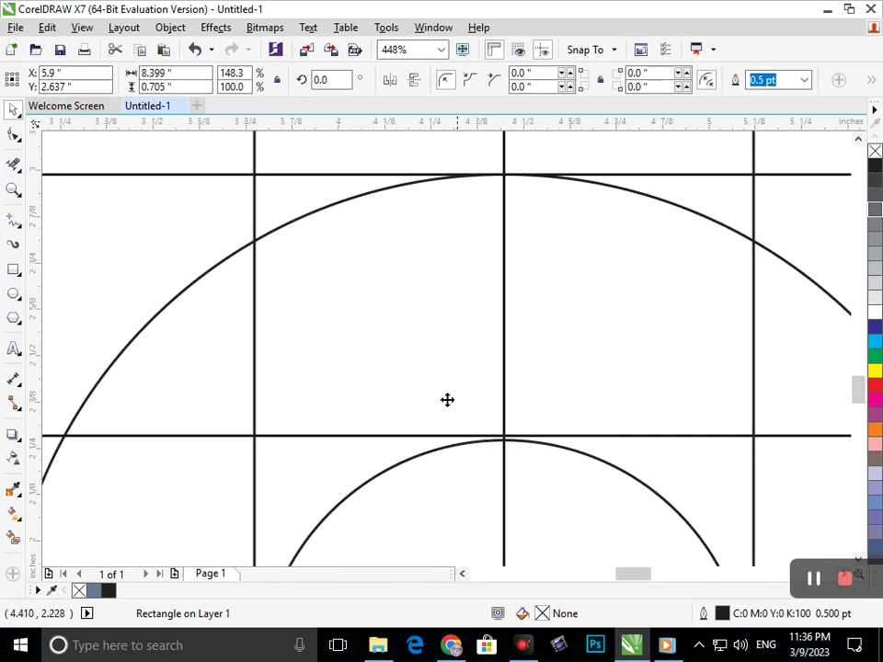
- Stretch the smallest circle up to the lower bar's bottom edge, making it about 1.34 inches high
scroll(479, 419, up, 3)
click(621, 512)
drag(657, 503, 657, 466)
scroll(536, 432, down, 1)
scroll(536, 433, down, 5)
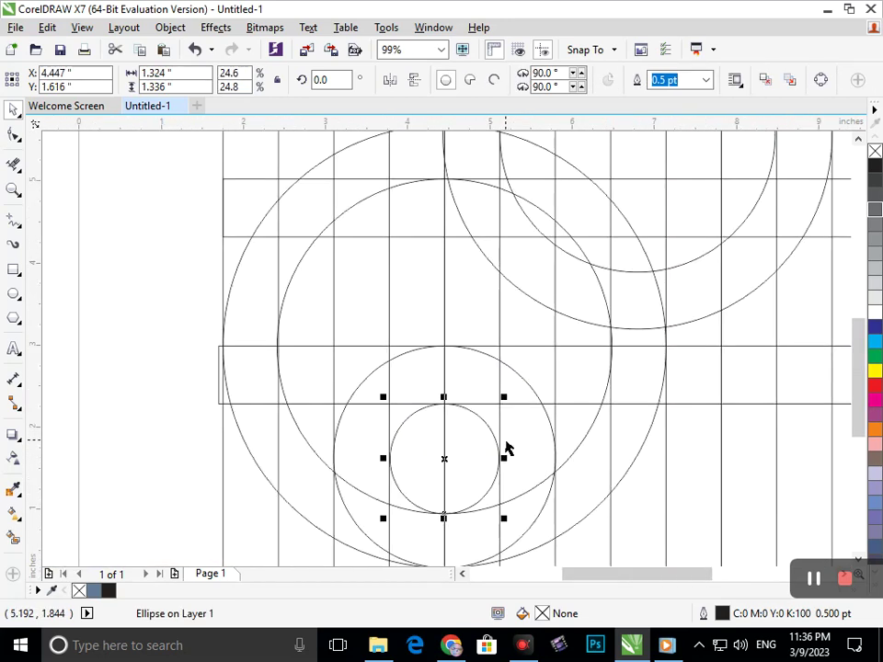
- Draw a 0.674-inch circle one strip wide inside the upper-right circles and rest it on the upper bar's top edge
scroll(445, 429, down, 1)
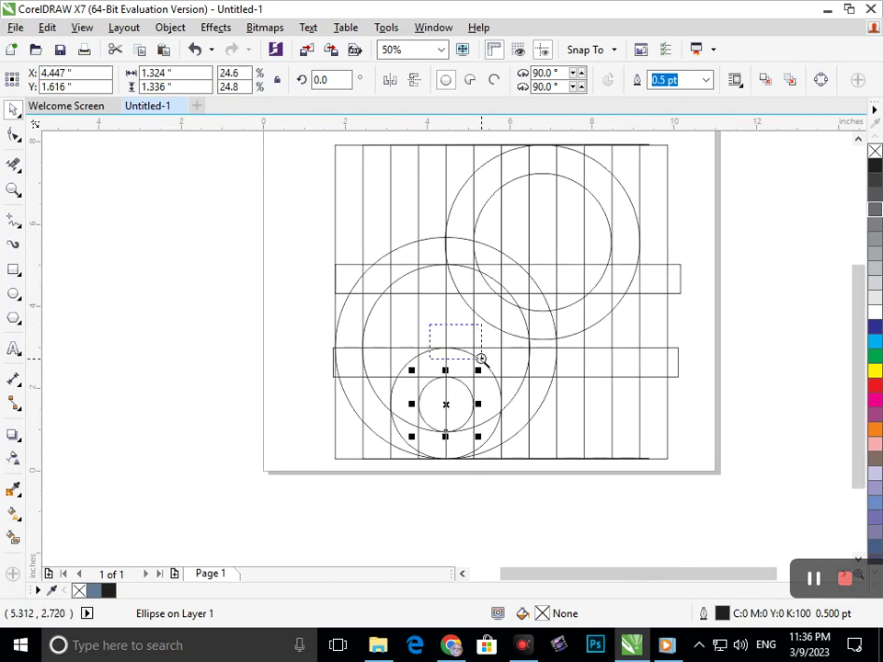
drag(481, 358, 483, 358)
key(F3)
key(F2)
drag(335, 183, 761, 503)
key(F2)
drag(198, 192, 511, 457)
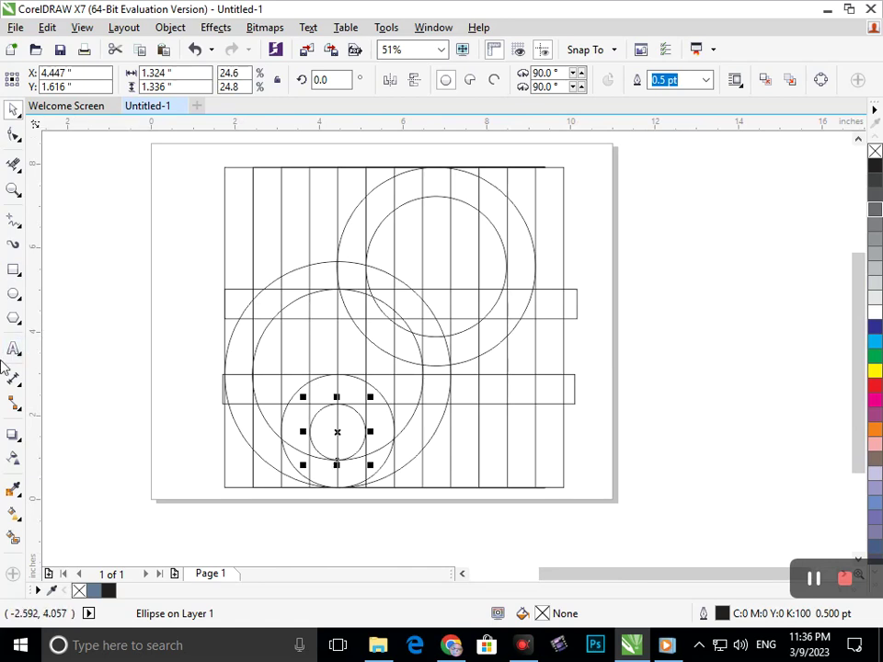
click(20, 298)
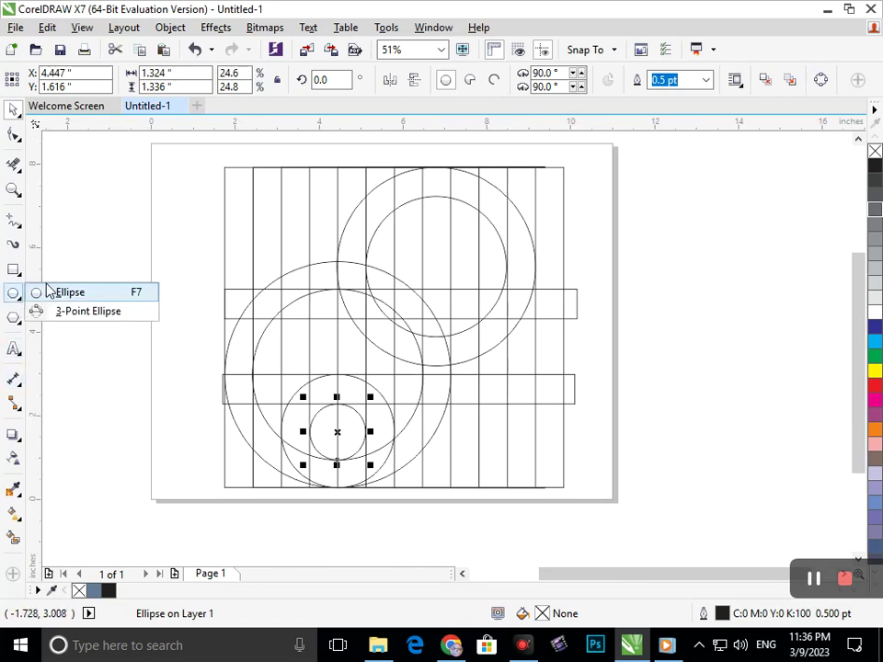
click(51, 292)
scroll(478, 276, up, 5)
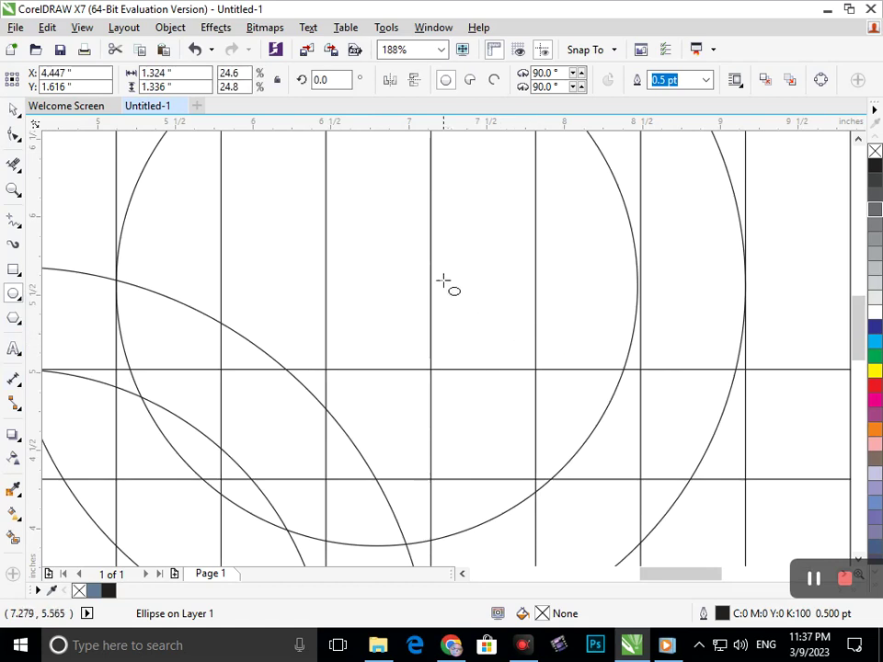
drag(431, 291, 483, 302)
click(16, 114)
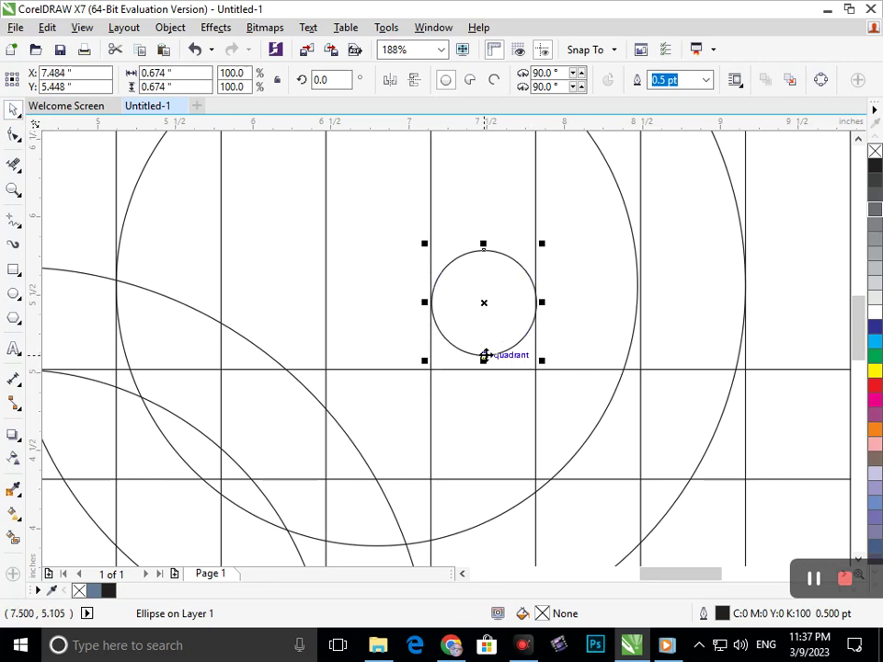
drag(484, 356, 483, 370)
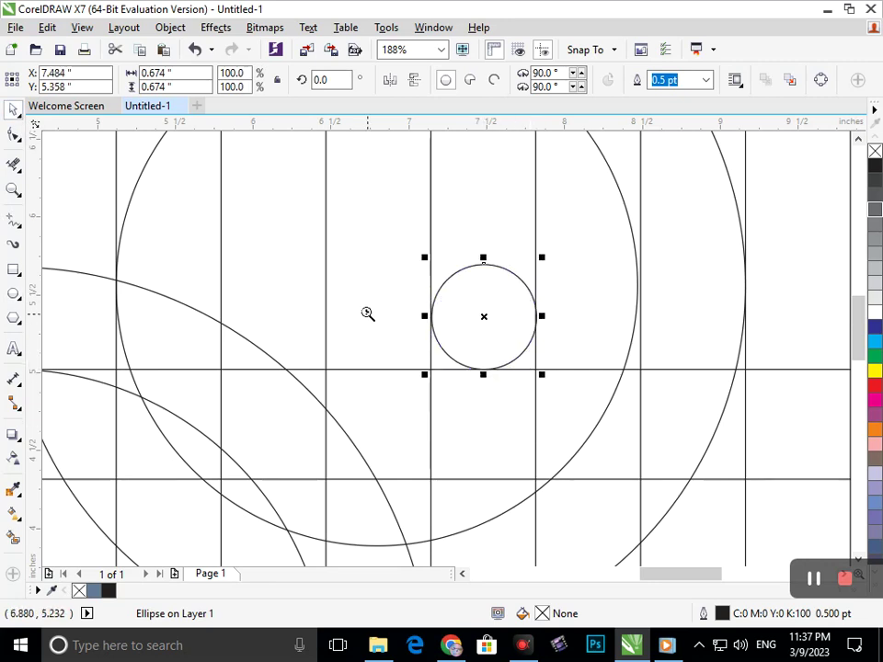
- Smart Fill the leftmost strip's lower part and the large lower ring's upper-left arc with slate blue C:40 M:20 Y:0 K:40
scroll(371, 319, down, 3)
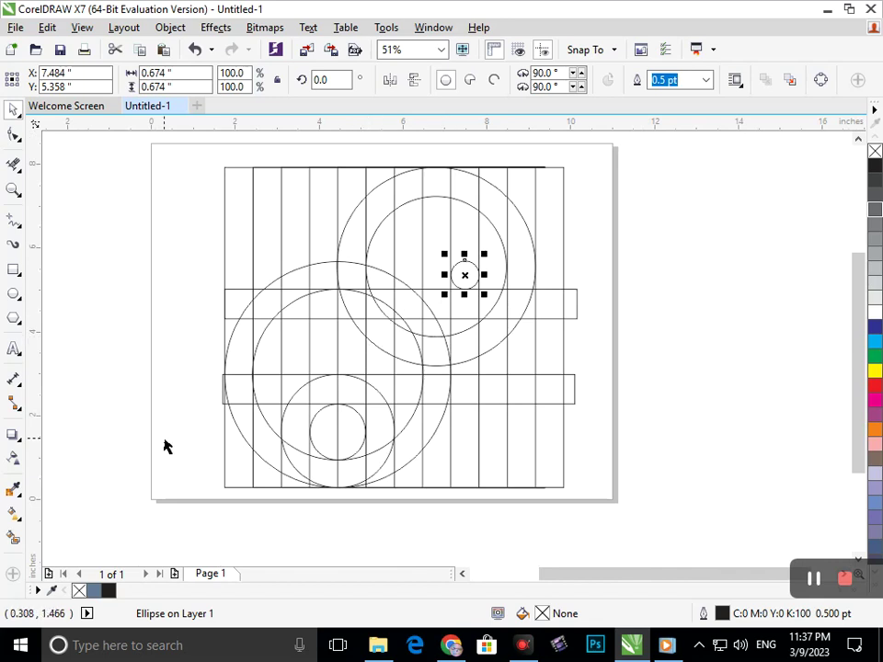
click(13, 538)
click(233, 473)
click(239, 425)
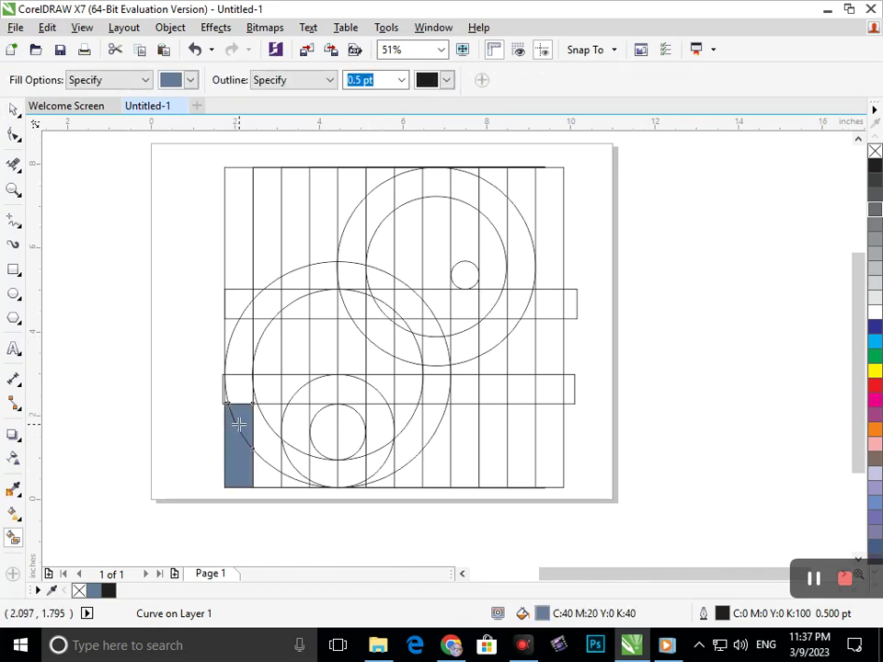
click(236, 393)
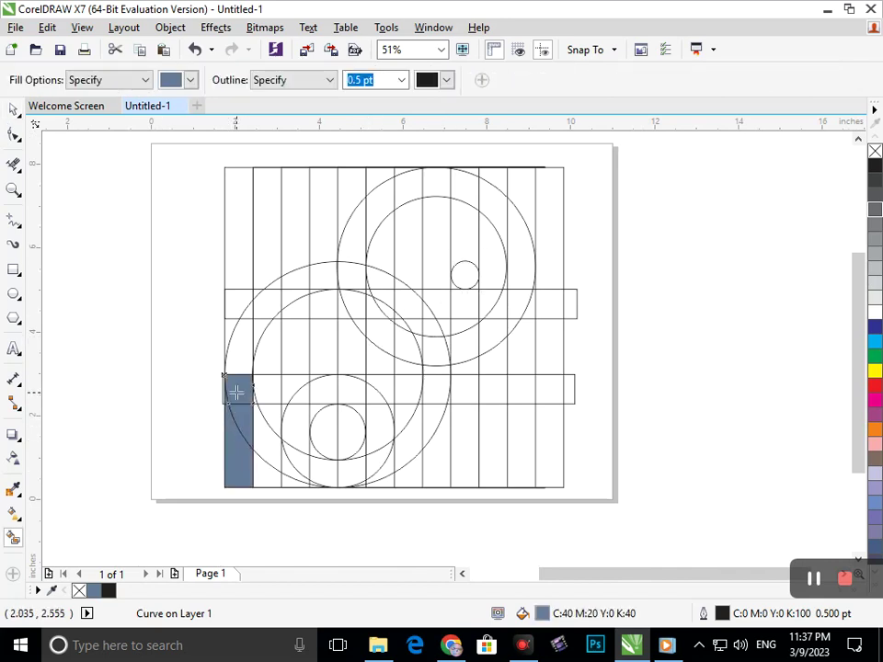
click(245, 342)
mouse_move(265, 305)
mouse_down()
mouse_move(303, 299)
mouse_move(294, 280)
mouse_move(328, 277)
mouse_move(323, 284)
mouse_up()
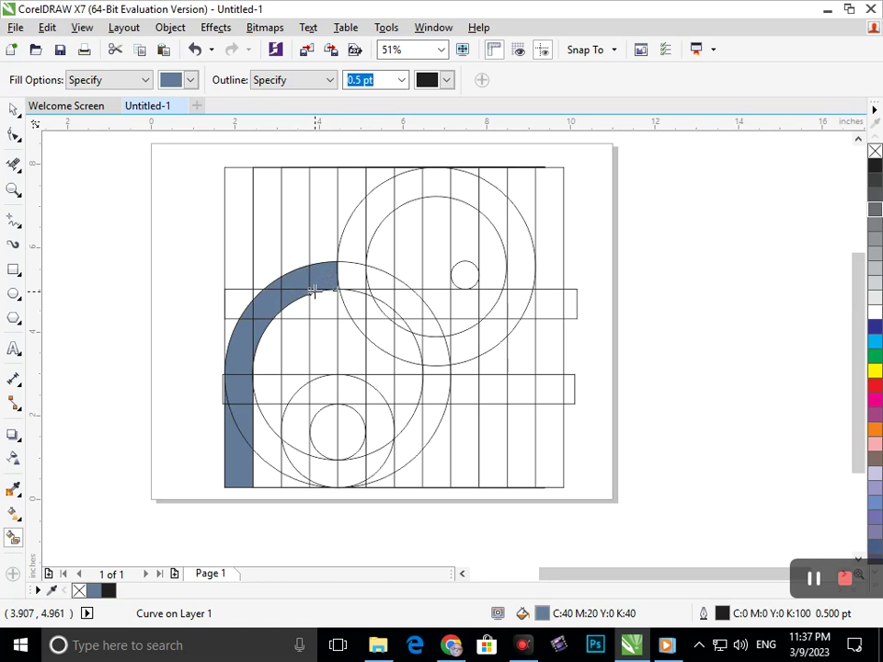
drag(350, 278, 351, 277)
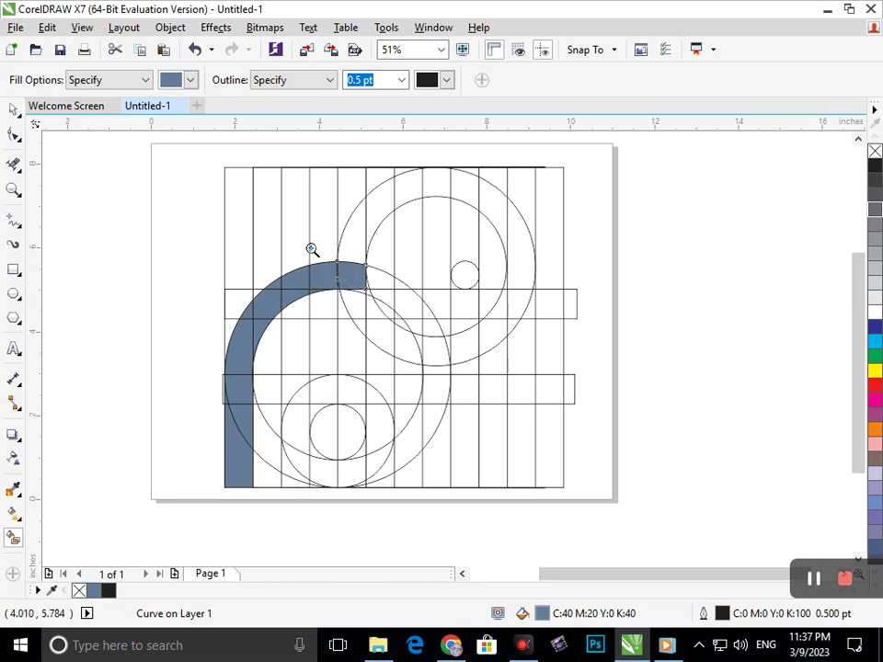
- Fill the small leftover slivers where the lower arc meets the upper-right ring
drag(319, 258, 415, 326)
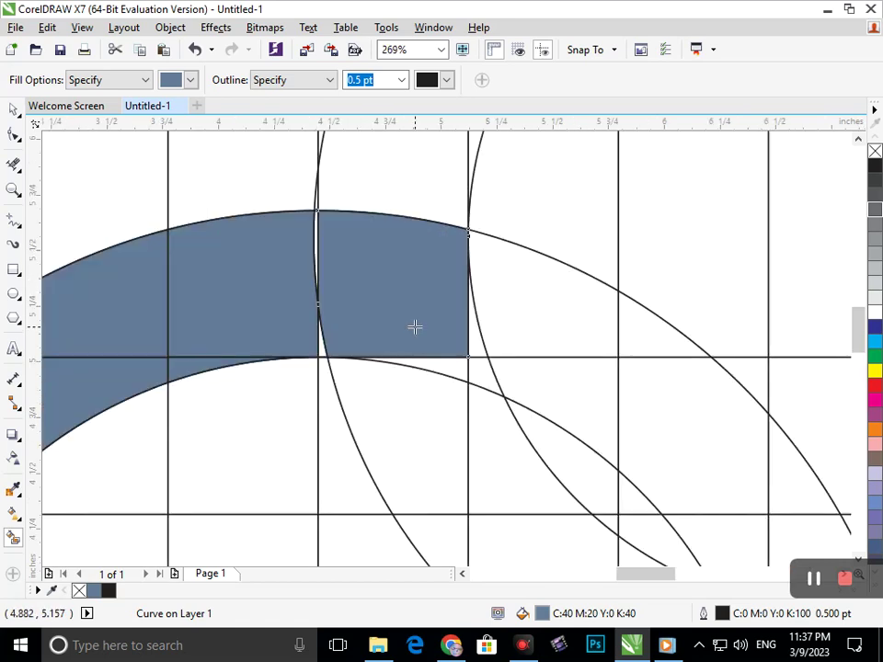
click(479, 351)
click(315, 258)
key(z)
drag(302, 293, 386, 387)
- Smart Fill the upper-right ring from its left side over the top, and continue down the right strip to the lower bar
click(360, 229)
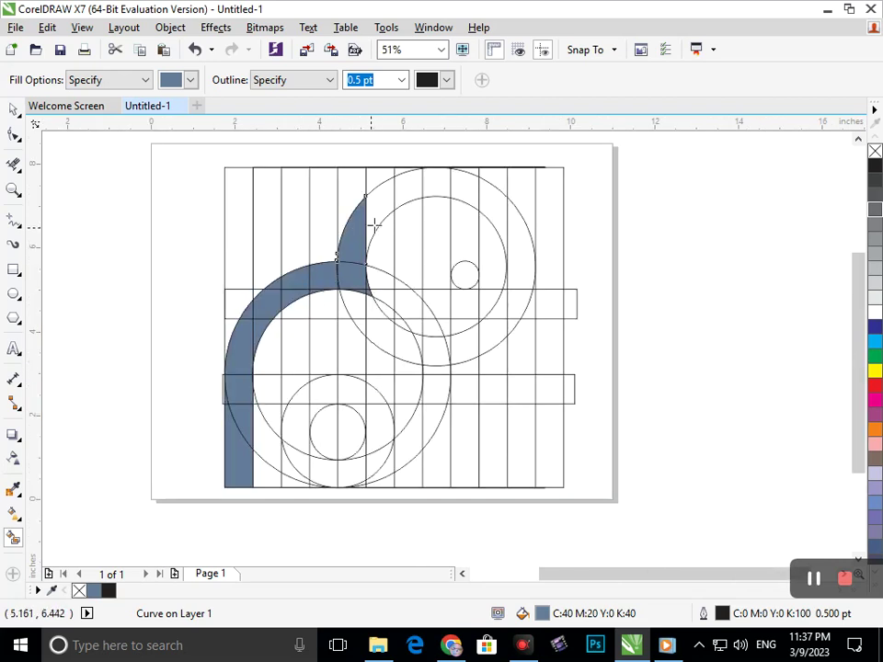
click(384, 211)
click(408, 195)
click(435, 187)
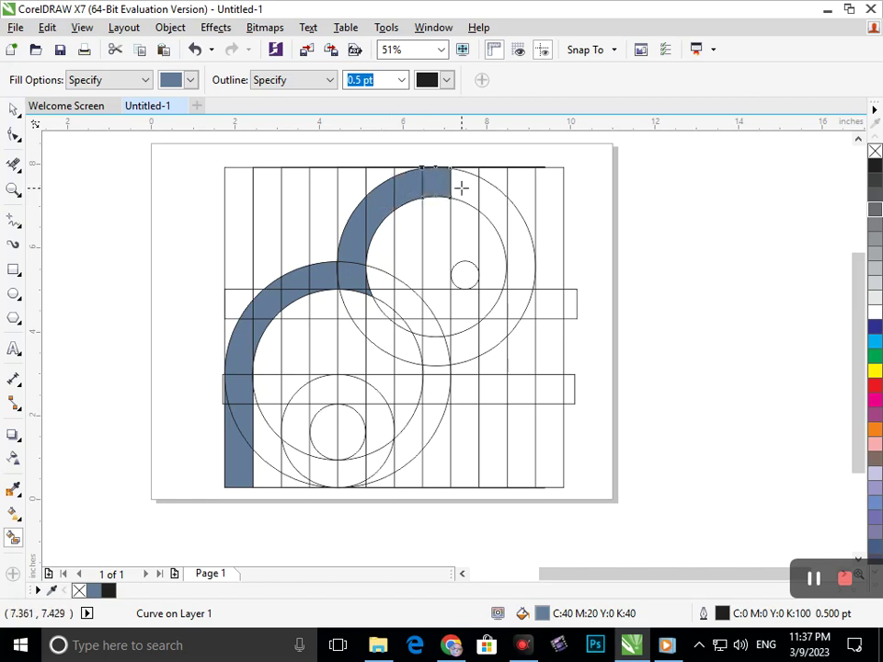
click(461, 188)
click(489, 201)
click(526, 262)
click(519, 294)
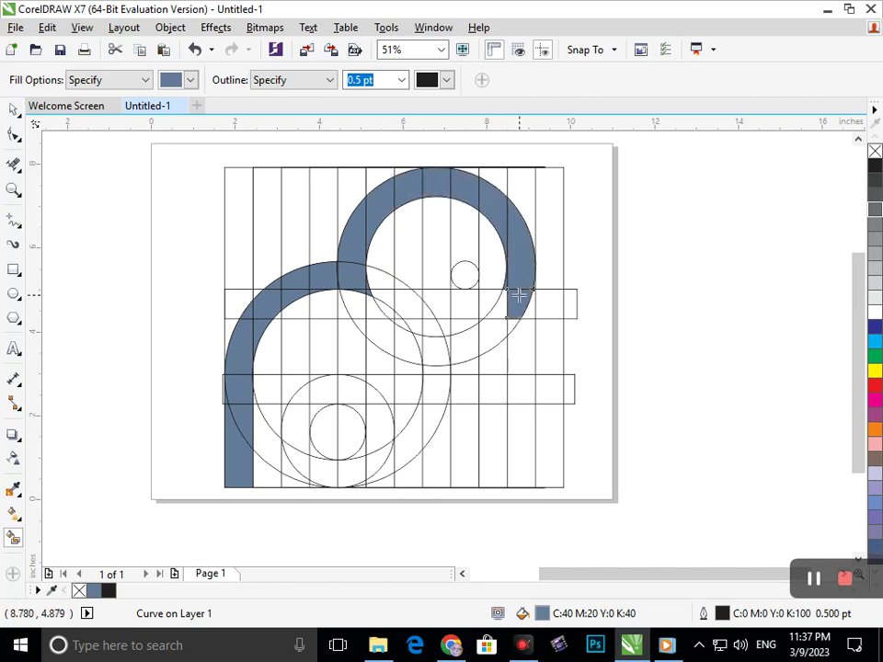
click(522, 354)
- Try to Smart Fill the right strip's section below the lower bar, and undo the fill
click(517, 419)
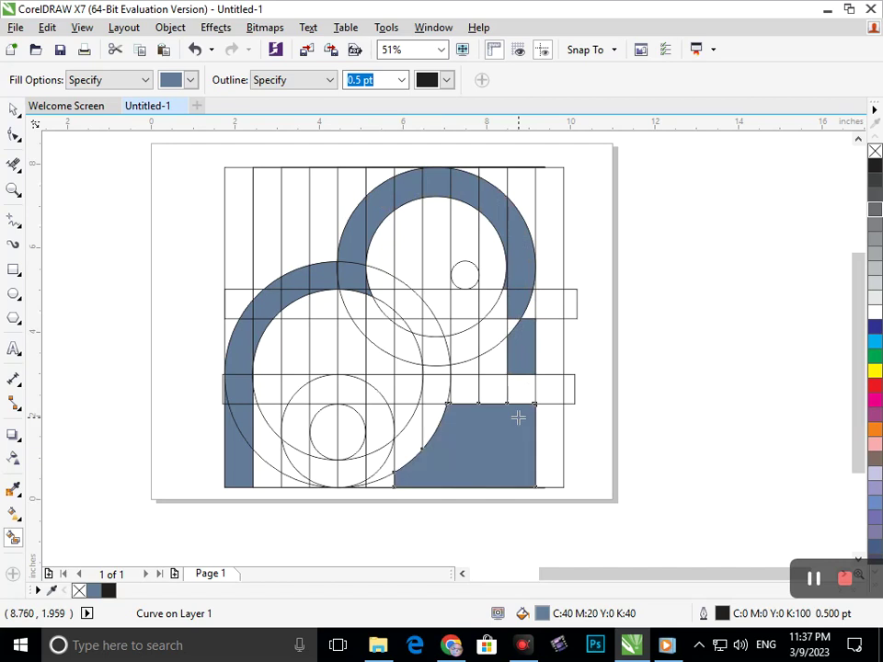
key(ctrl+z)
click(529, 437)
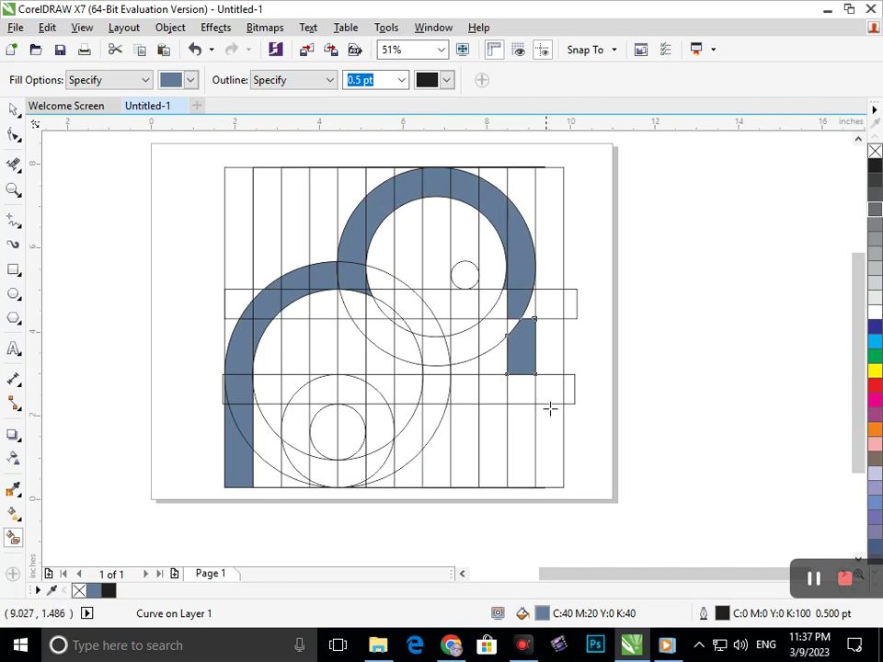
key(ctrl+z)
- Fill the lower bar's right end and the section where it crosses the right strip
click(552, 388)
click(521, 393)
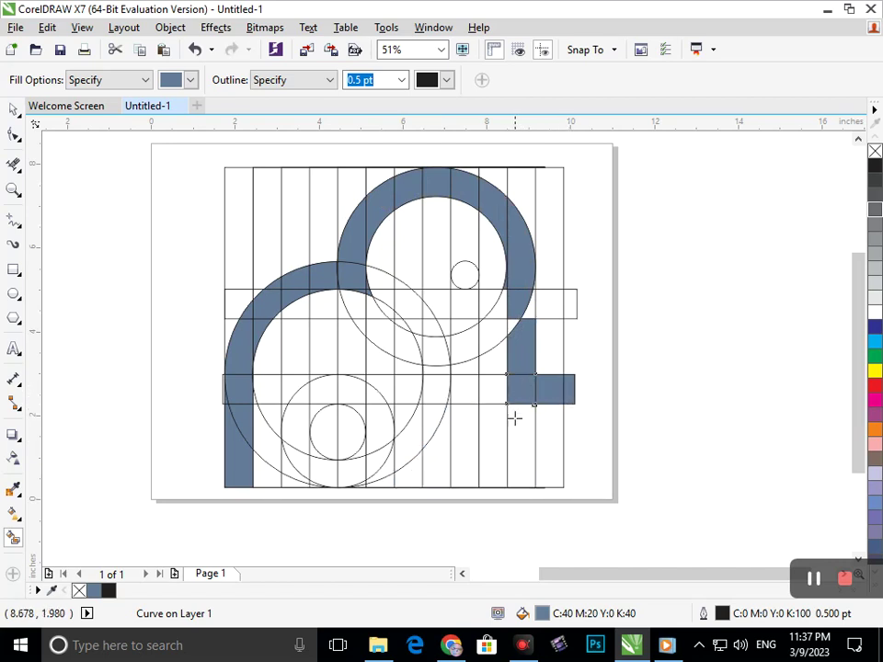
- Inspect the grid's lower-right corner, try filling the strip section below the bar again, and undo it
scroll(504, 469, up, 5)
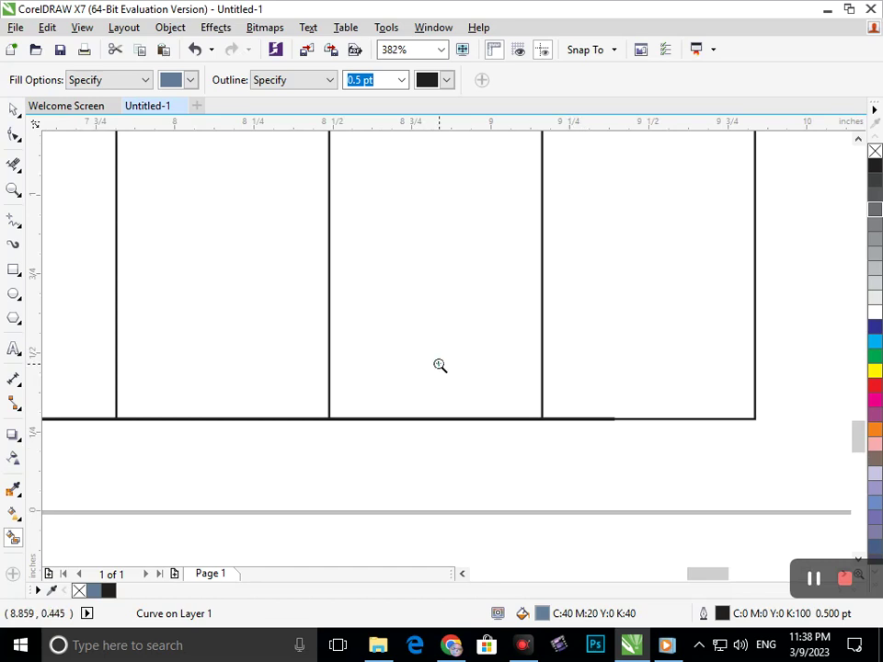
scroll(442, 367, down, 5)
click(524, 462)
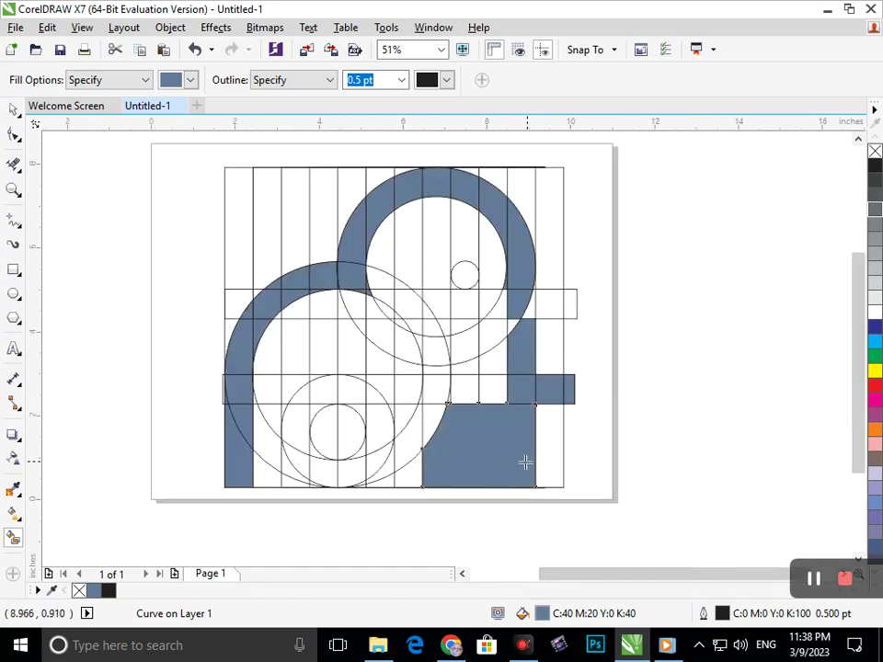
key(ctrl+z)
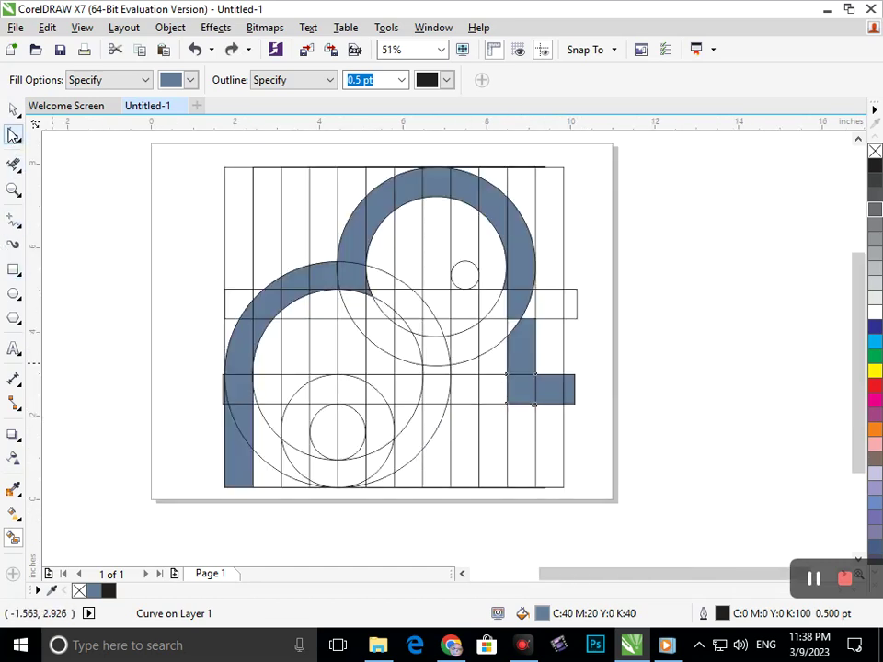
- Stretch the strip outline at the lower right slightly below the grid, to about 7.76 inches high
click(14, 134)
key(z)
drag(450, 350, 581, 485)
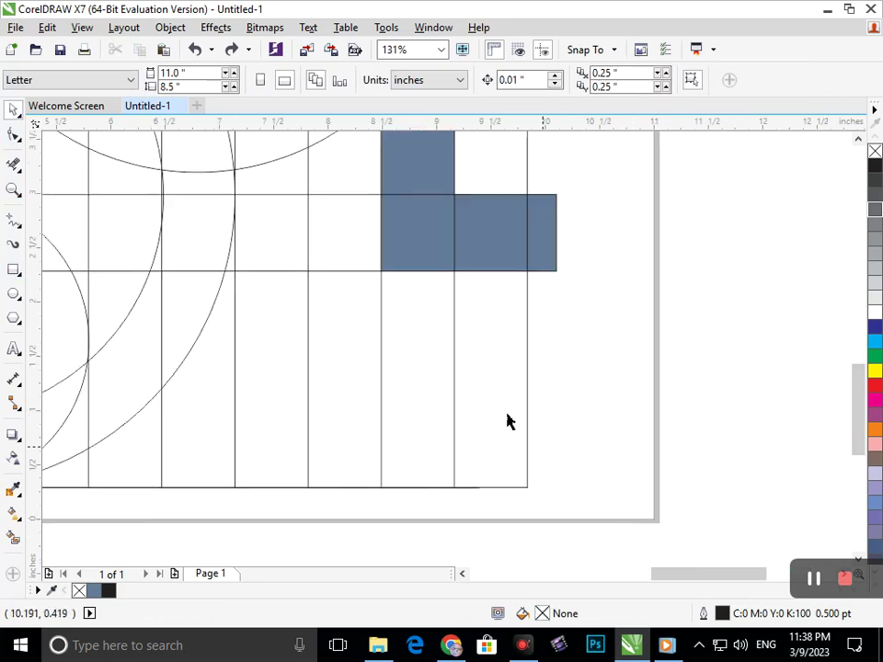
drag(434, 433, 430, 507)
key(ctrl+z)
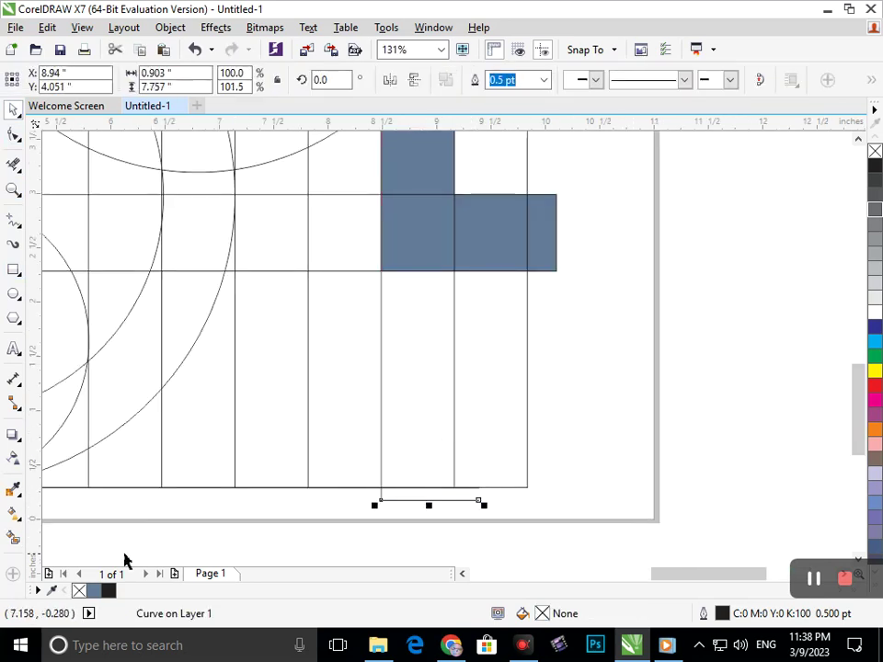
- Try to fill the section under the lower bar with the stretched outline in place, and undo the fill
click(13, 540)
click(410, 450)
key(ctrl+z)
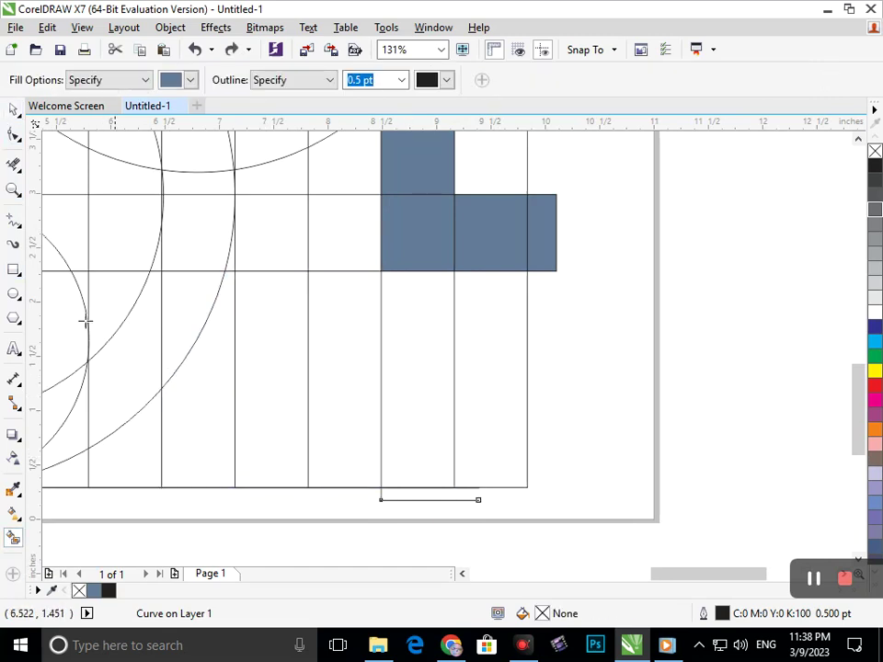
- Draw a rectangle about 0.674 by 1.993 inches from the filled bar's bottom edge down to the grid's base
click(20, 276)
click(84, 273)
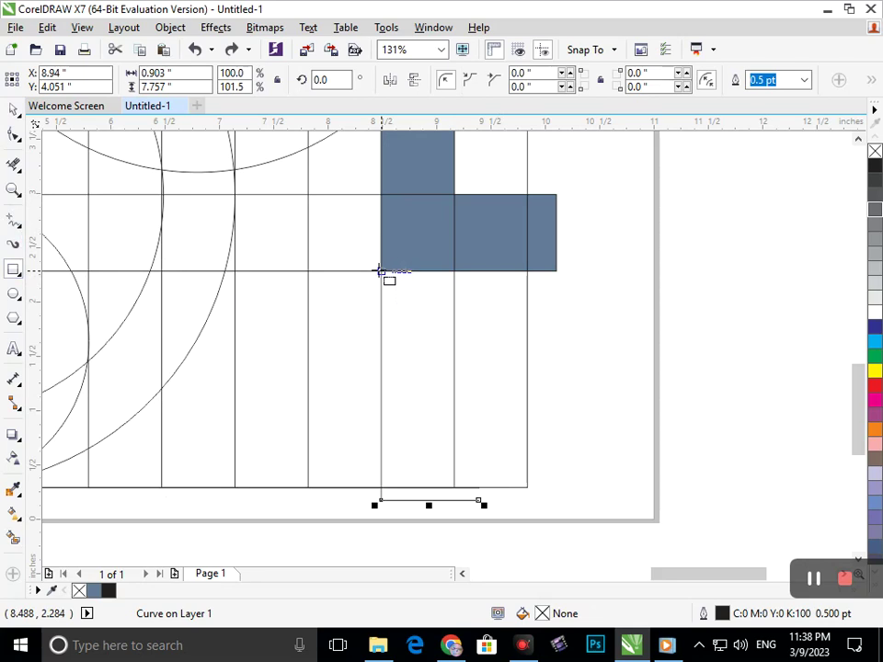
drag(381, 272, 453, 486)
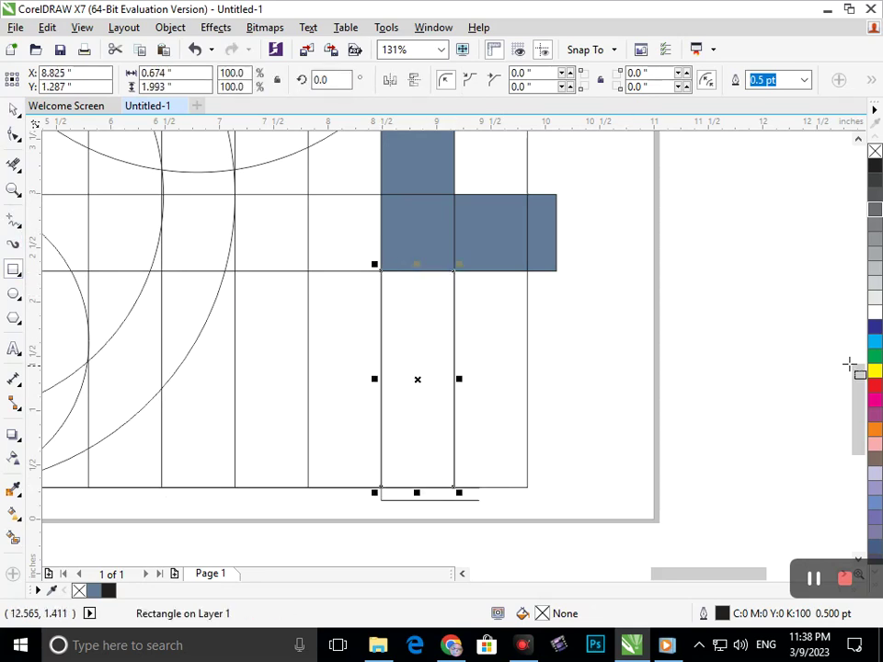
- Try to Smart Fill the area inside the new rectangle, and undo the fill
click(13, 537)
click(400, 404)
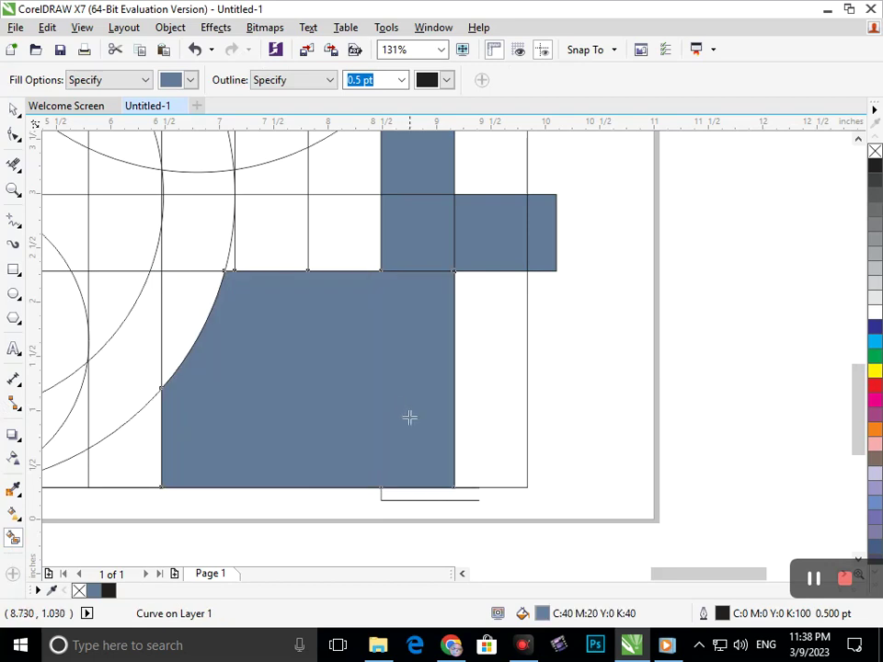
key(ctrl+z)
- Move the new rectangle slightly down and give it a dark blue C:100 M:100 Y:0 K:0 fill
click(13, 109)
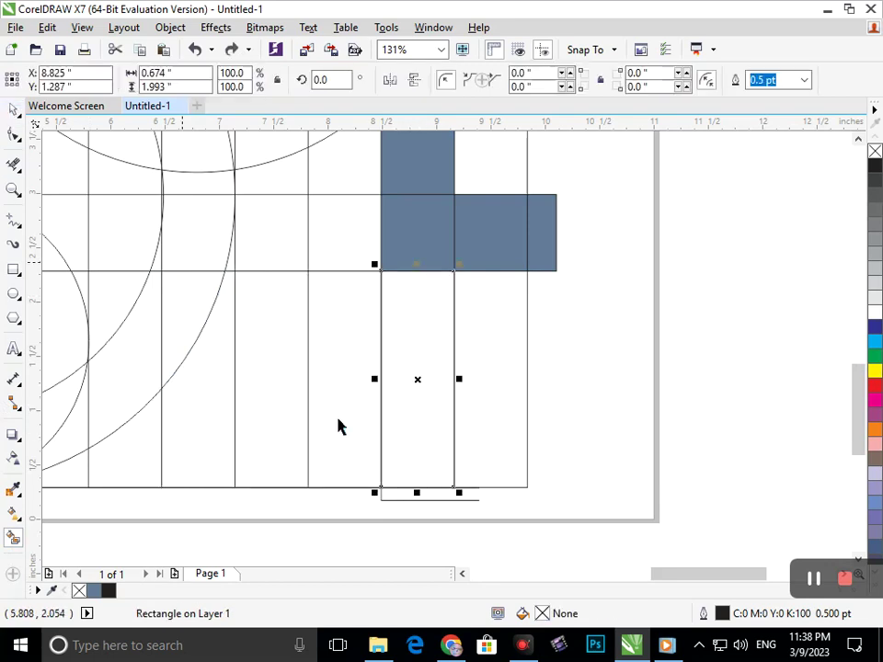
drag(445, 425, 441, 444)
click(875, 327)
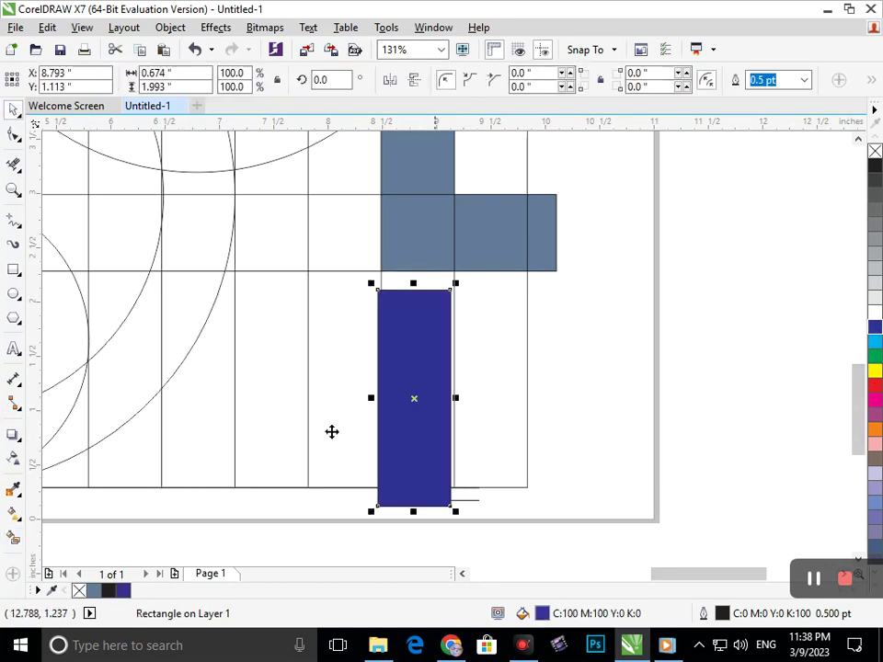
- Apply the lower bar's C:40 M:20 Y:0 K:40 fill to the dark blue rectangle and move it up against the bar's bottom edge
click(13, 488)
click(408, 258)
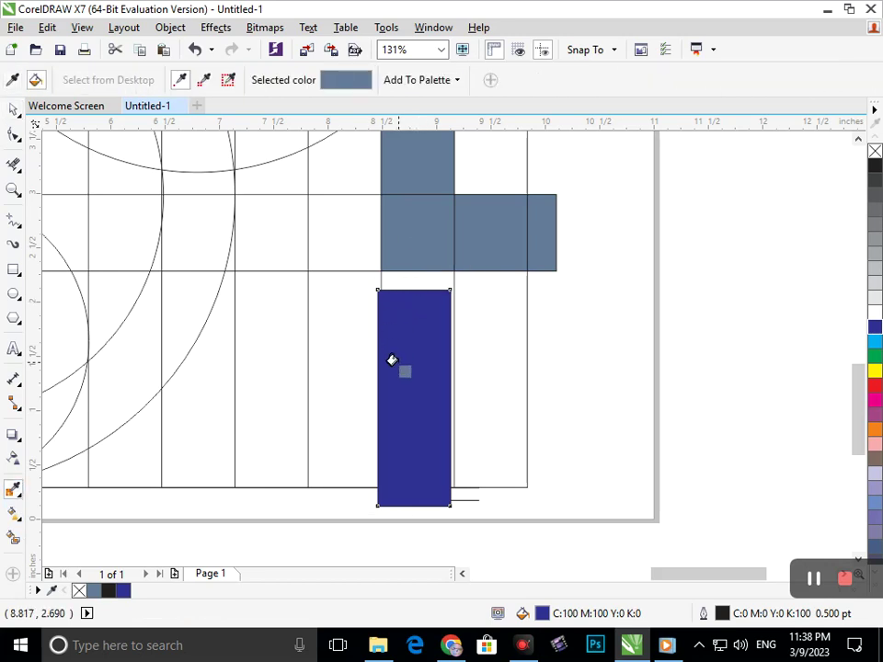
click(392, 361)
key(space)
click(694, 397)
drag(426, 321, 407, 305)
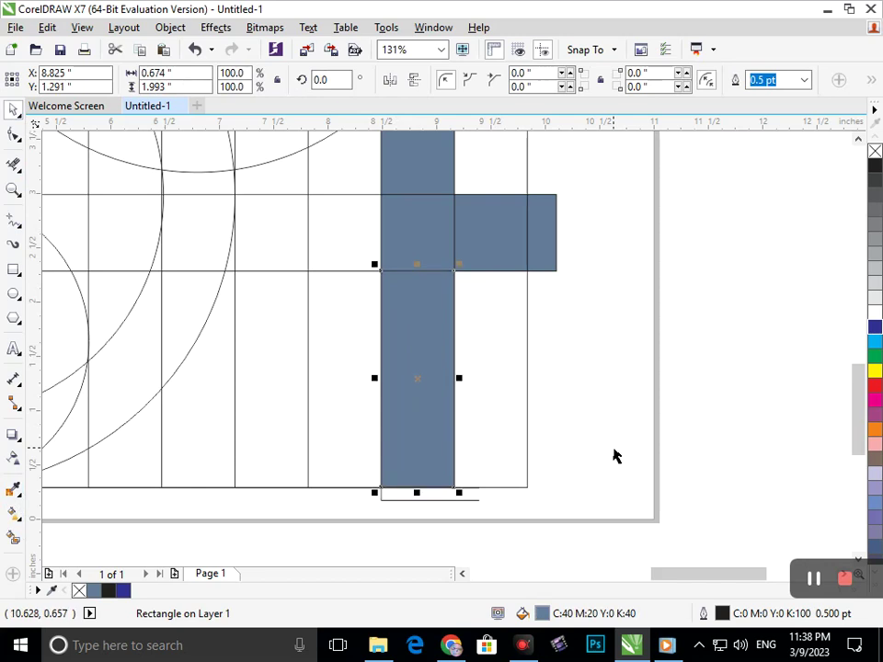
- Delete the leftover outline sticking out below the grid's base near the new rectangle
click(593, 489)
click(467, 500)
key(Delete)
scroll(373, 358, down, 5)
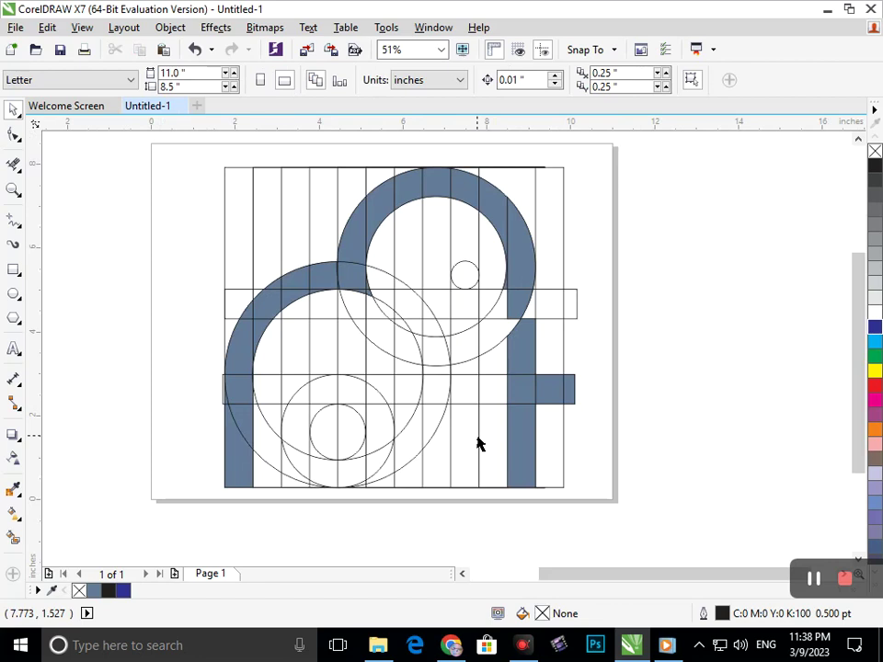
- Try to Smart Fill the area just below the upper bar, inside the upper ring's outer circle, and undo the fill
scroll(615, 388, up, 6)
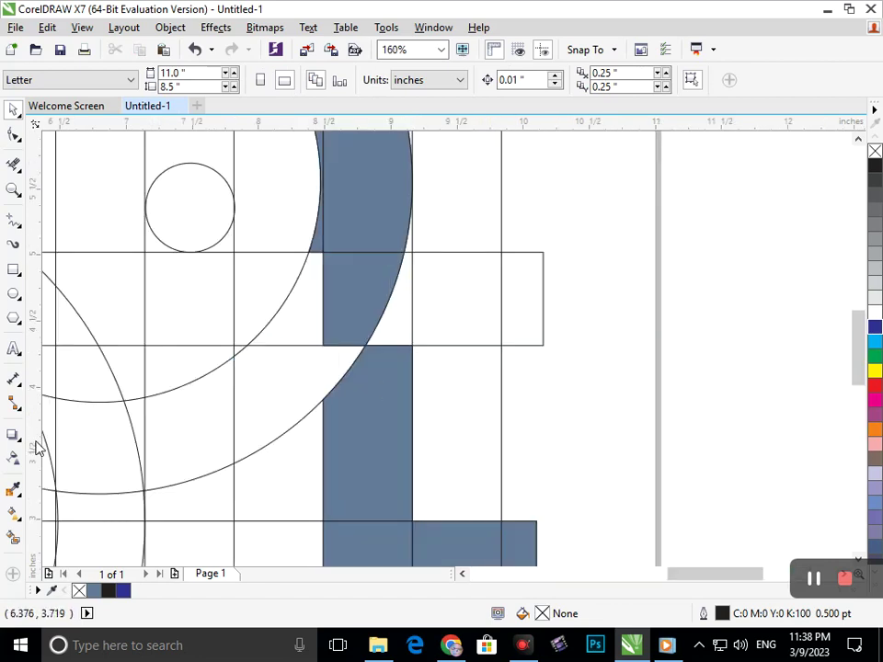
click(14, 535)
click(331, 361)
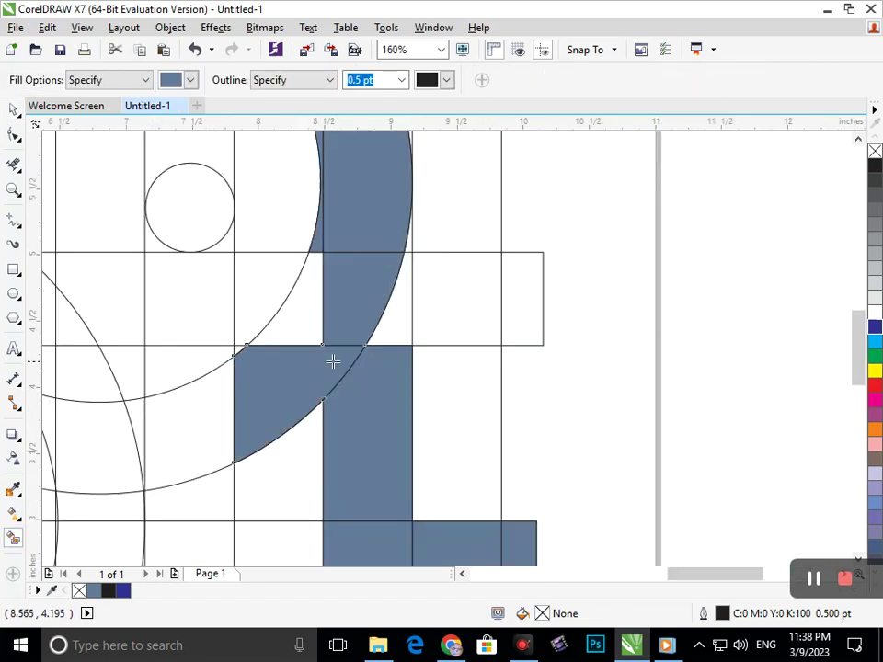
key(ctrl+z)
- Smart Fill the gaps between the upper ring's outer circle and the vertical strip's edge, and fill the small circle inside the ring
click(395, 333)
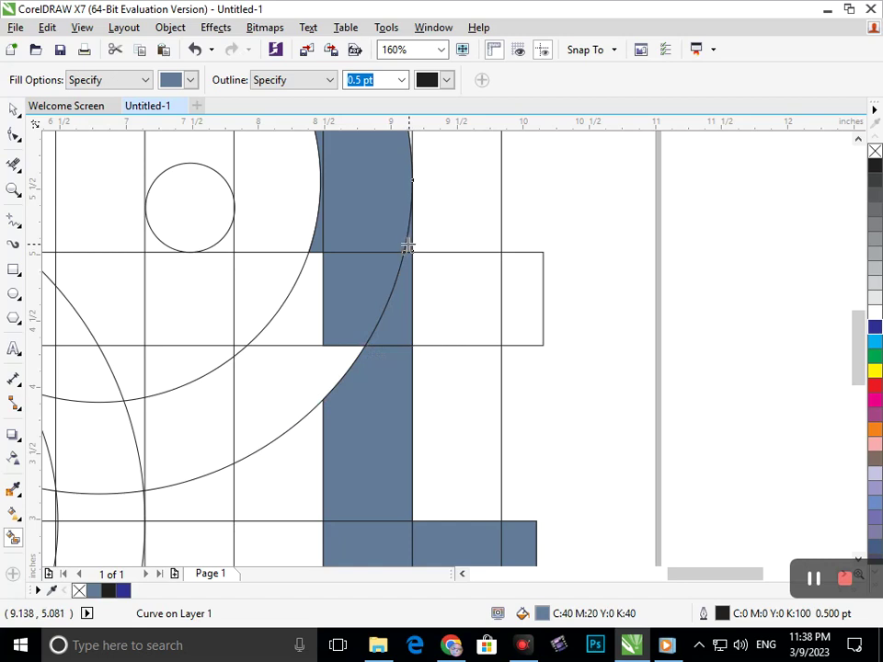
scroll(376, 250, down, 6)
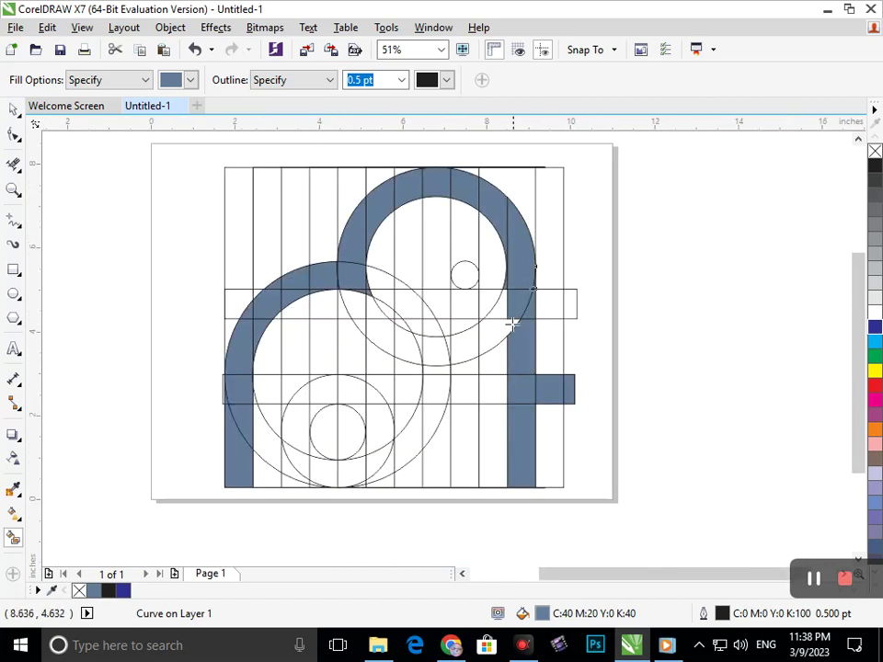
click(464, 274)
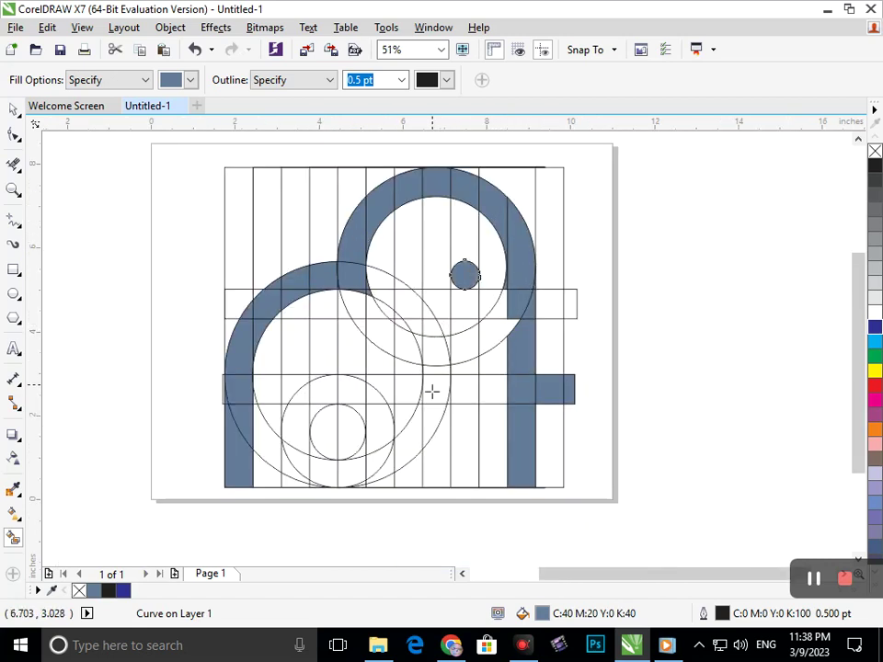
- Smart Fill the lower ring's right side and the upper ring's lower arc that crosses it beneath the upper bar
click(441, 478)
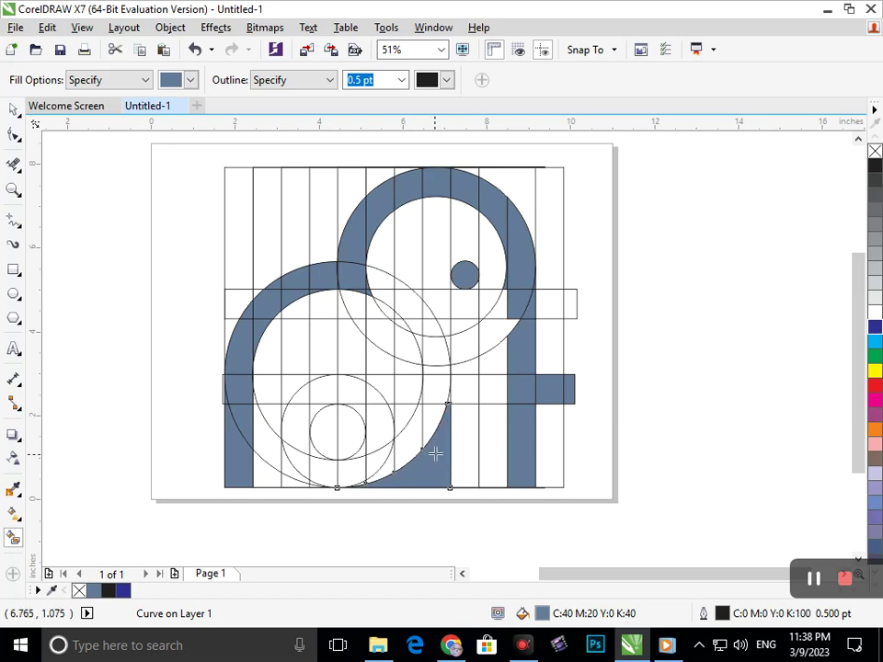
key(ctrl+z)
click(431, 416)
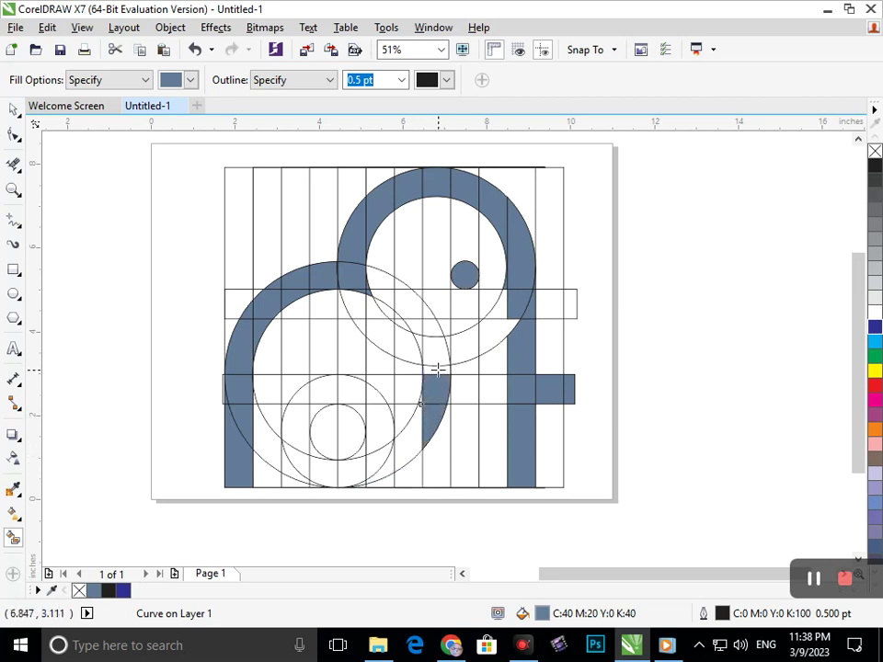
click(433, 360)
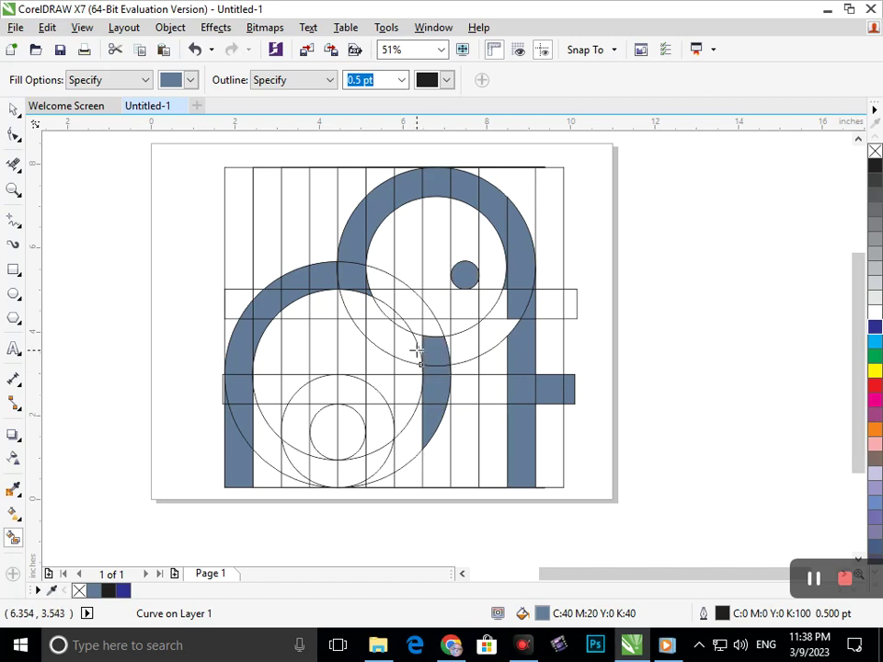
click(385, 339)
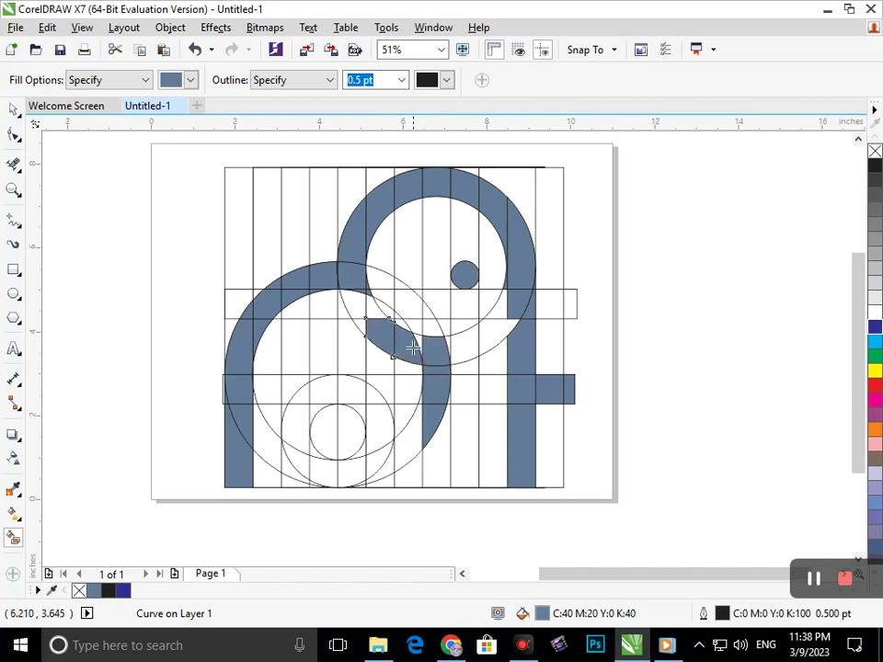
click(416, 342)
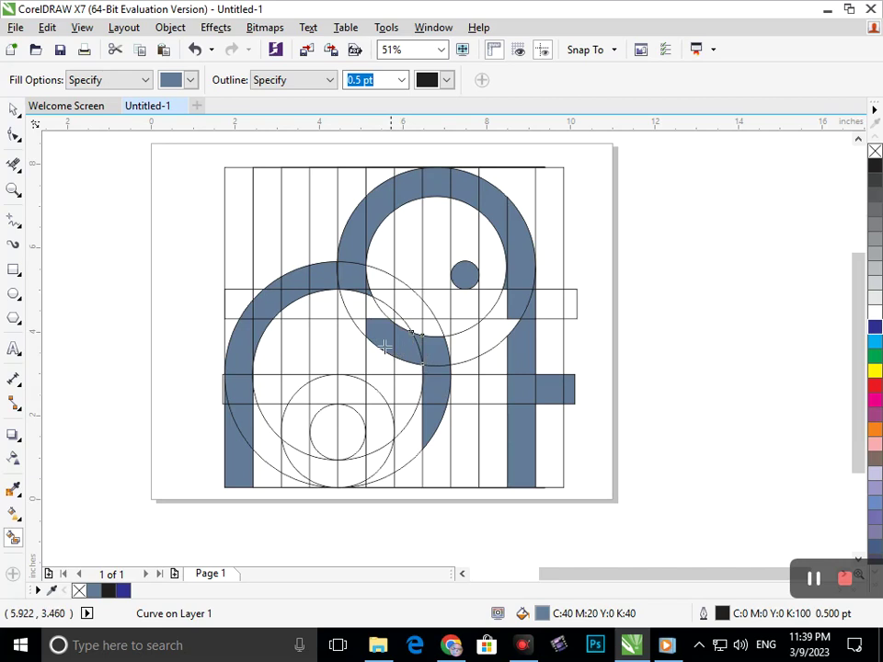
click(444, 455)
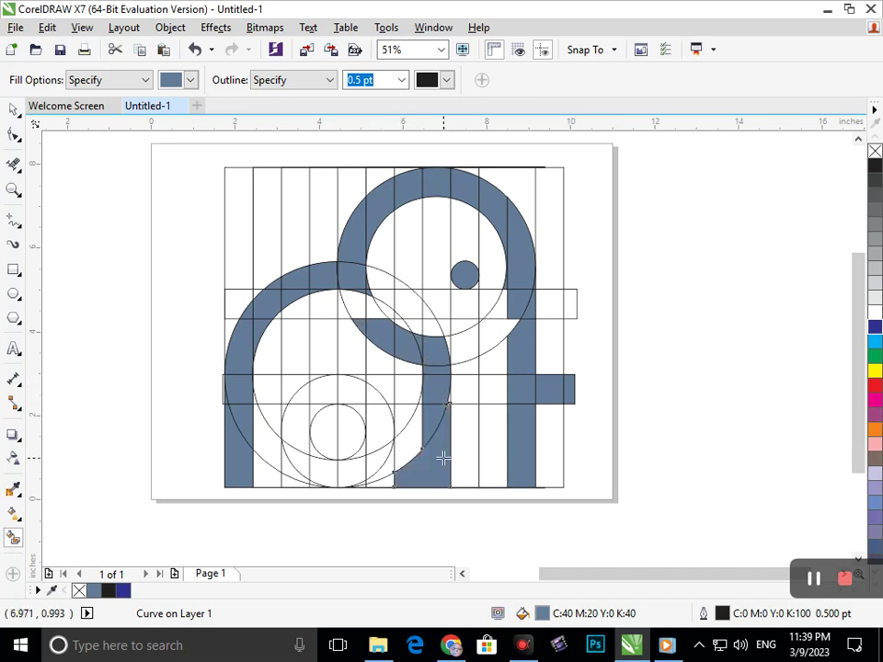
- Smart Fill the left half of the small inner arch, from its leg on the base up to the lower bar
click(287, 478)
click(292, 466)
click(299, 420)
click(293, 393)
click(314, 392)
click(317, 408)
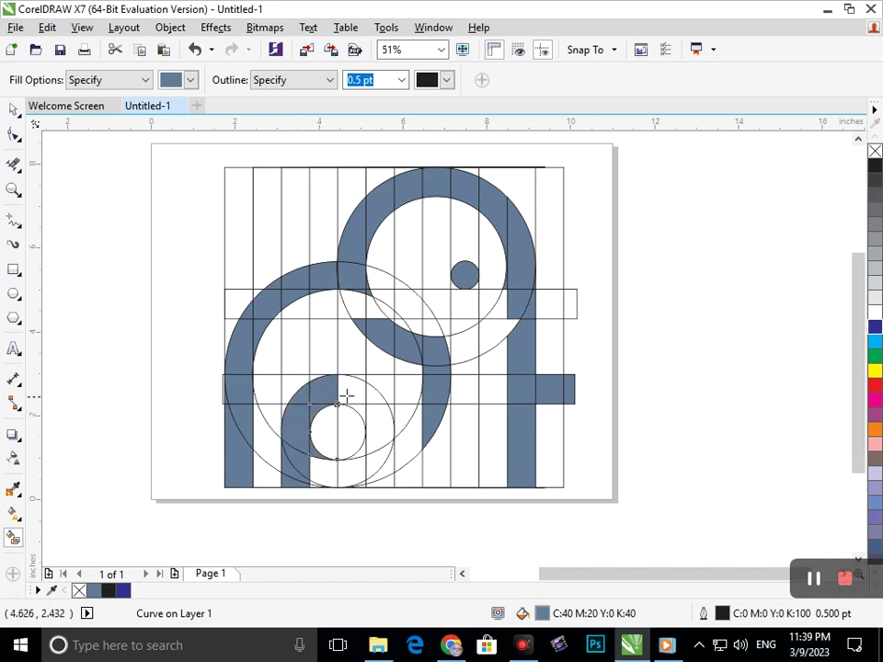
- Smart Fill the right half of the small inner arch, including its right leg down to the base
click(350, 391)
click(360, 450)
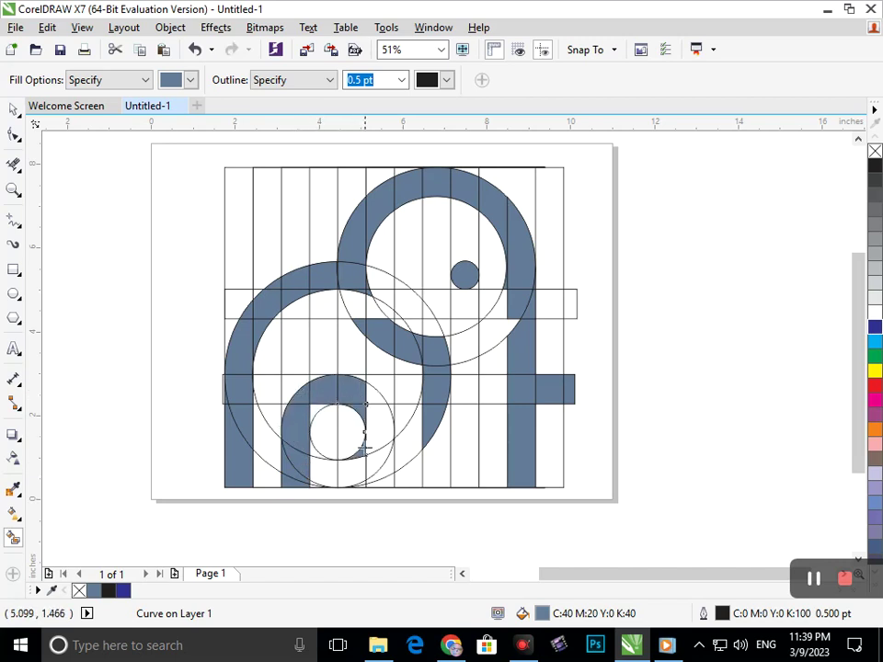
click(361, 467)
click(373, 470)
click(375, 426)
click(375, 397)
click(383, 476)
key(ctrl+z)
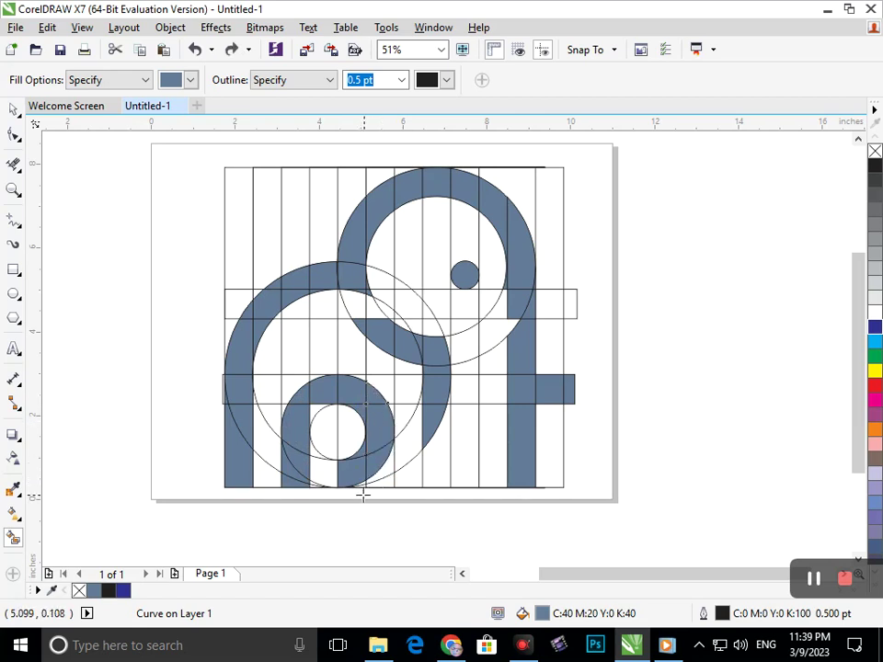
click(379, 477)
click(386, 486)
- Delete the three stray fill pieces between the inner arch's two legs
drag(302, 415, 415, 487)
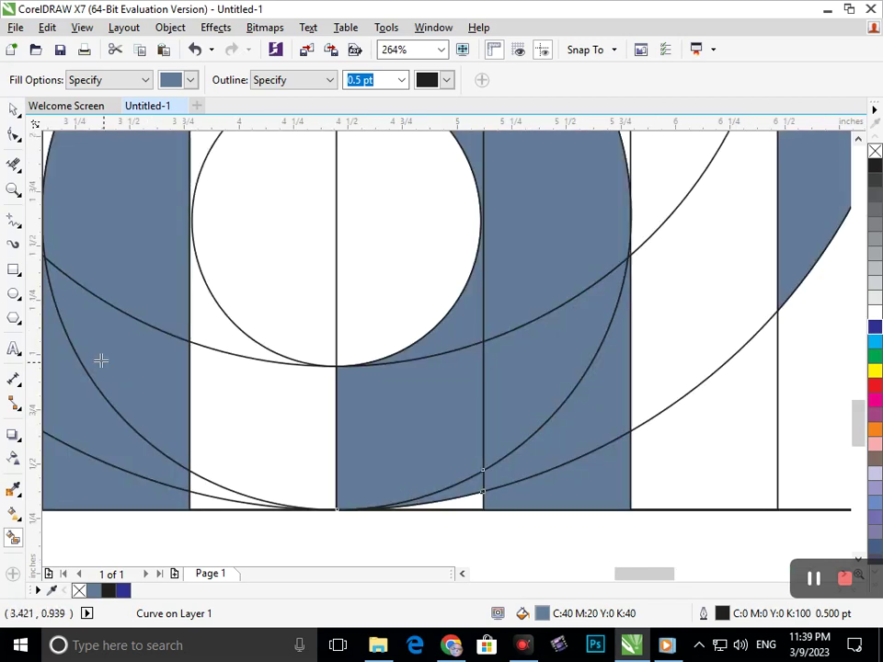
key(space)
click(372, 426)
key(Delete)
click(276, 426)
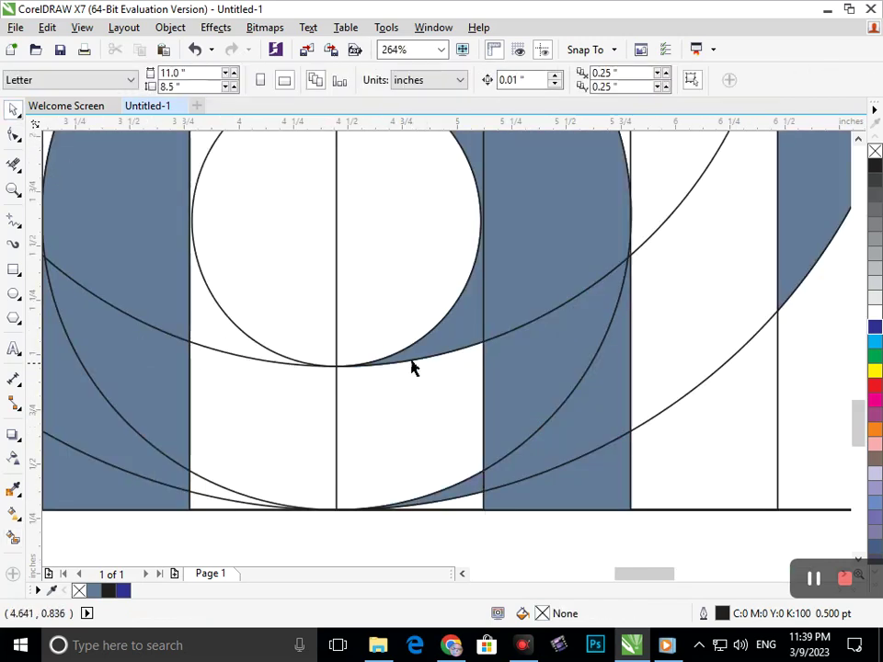
key(Delete)
click(377, 502)
key(Delete)
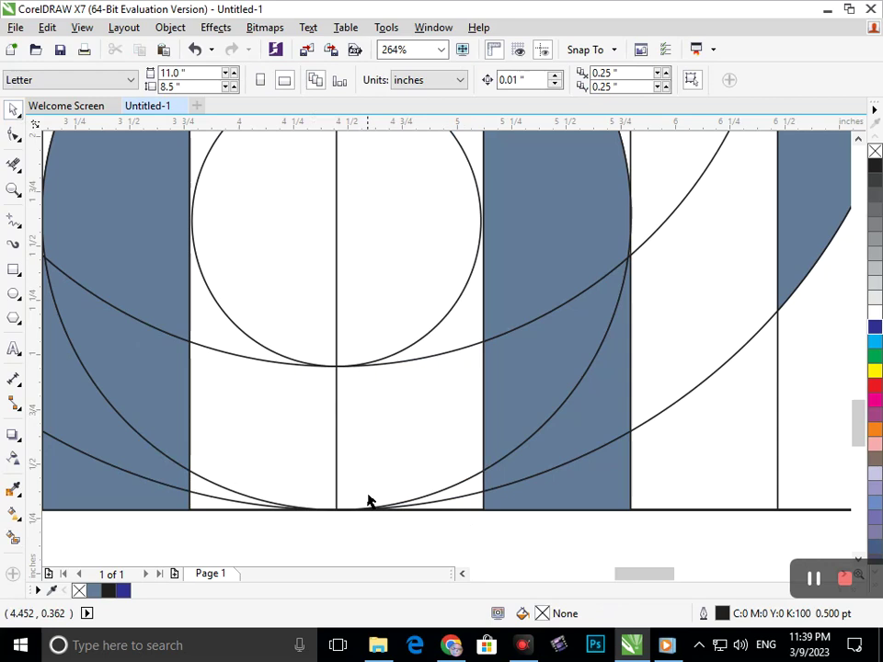
right_click(392, 366)
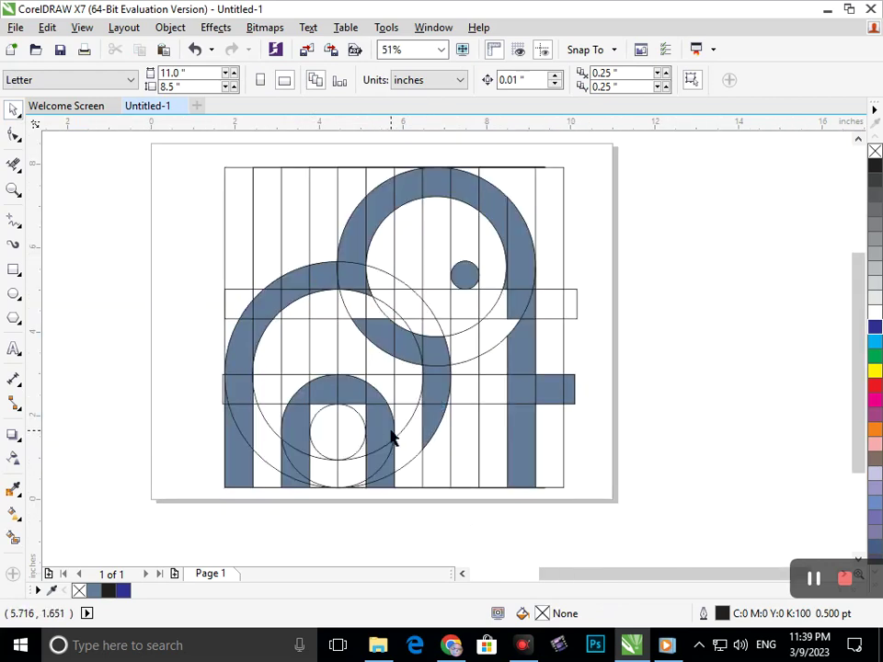
- Enlarge the innermost circle inside the arch about its center to about 1.397 by 1.409 inches
key(F2)
drag(263, 369, 370, 436)
key(F3)
key(F2)
drag(256, 374, 433, 475)
click(349, 462)
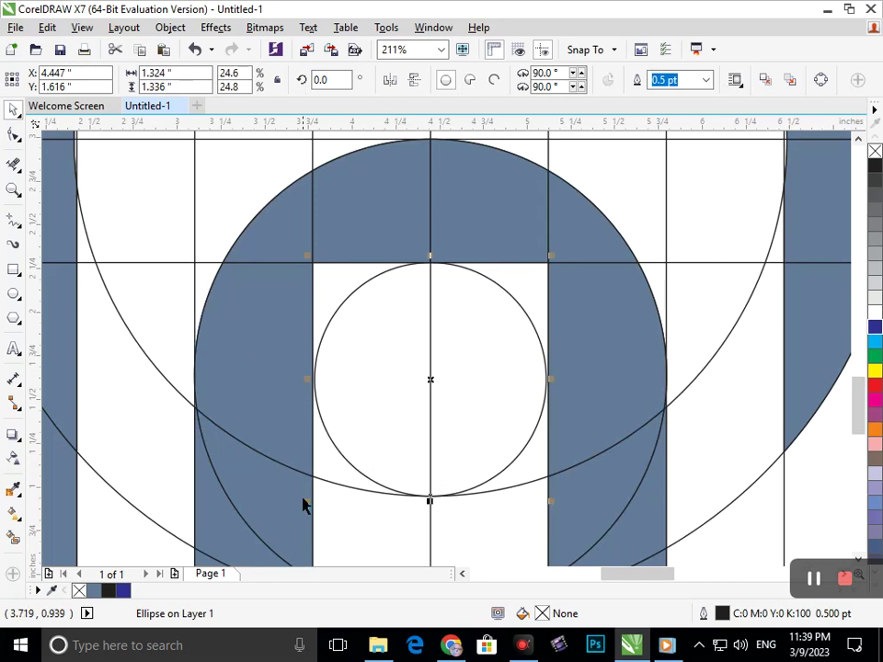
drag(305, 502, 300, 511)
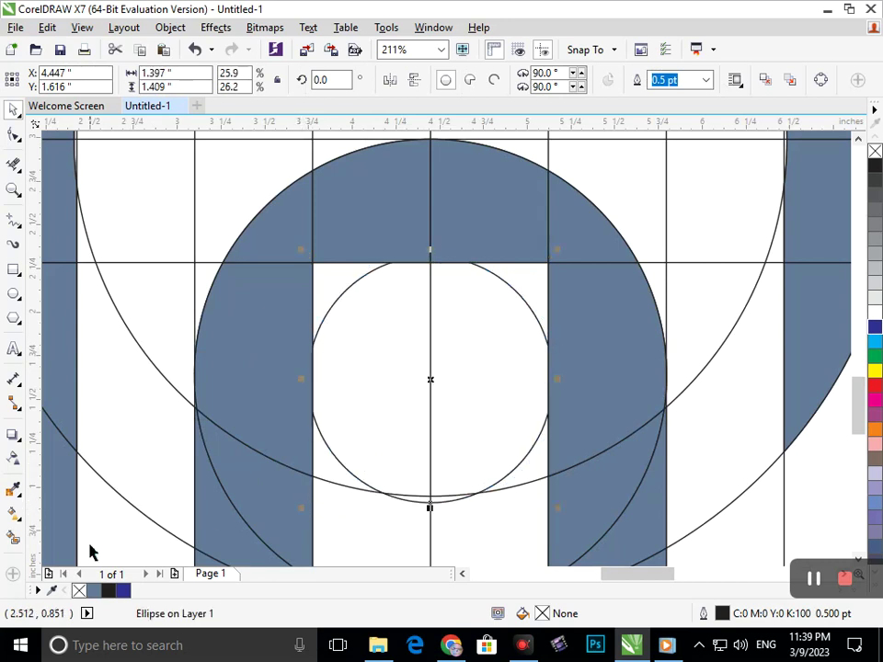
- Smart Fill the two upper corners between the enlarged circle and the arch, and the strip below the lower ring's right side
click(13, 537)
click(328, 290)
click(323, 457)
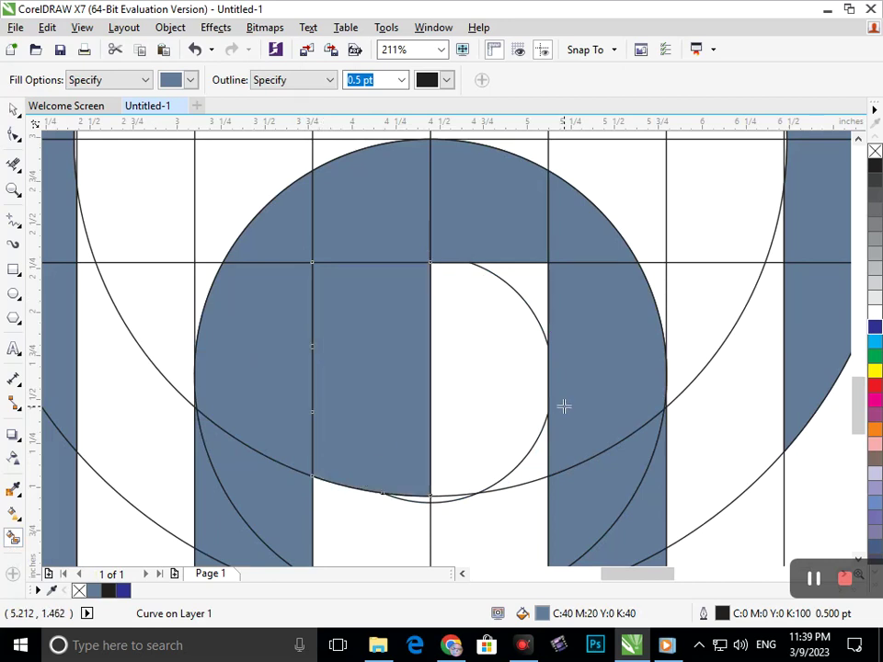
key(ctrl+z)
click(538, 288)
click(541, 446)
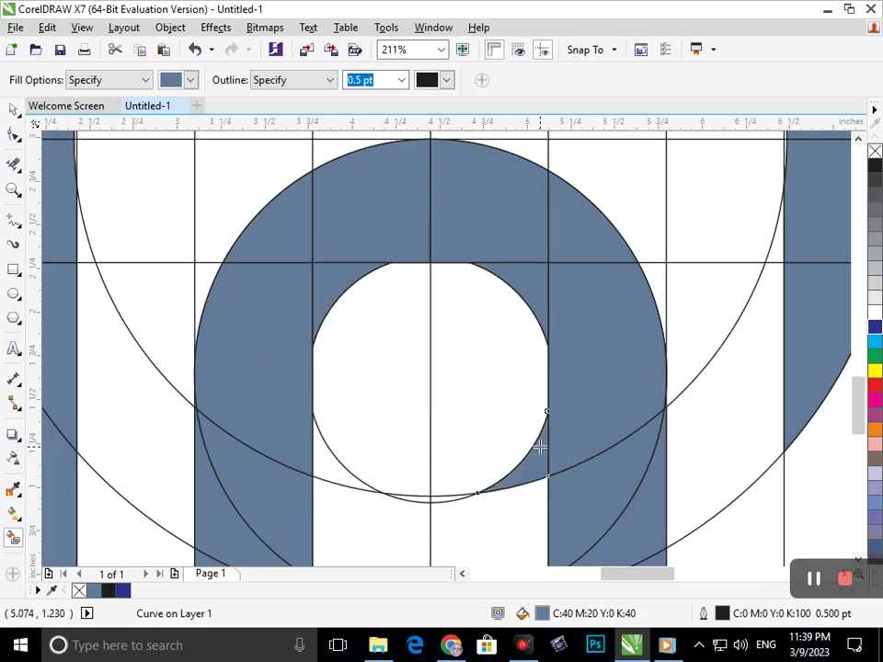
drag(388, 351, 469, 398)
key(shift+F4)
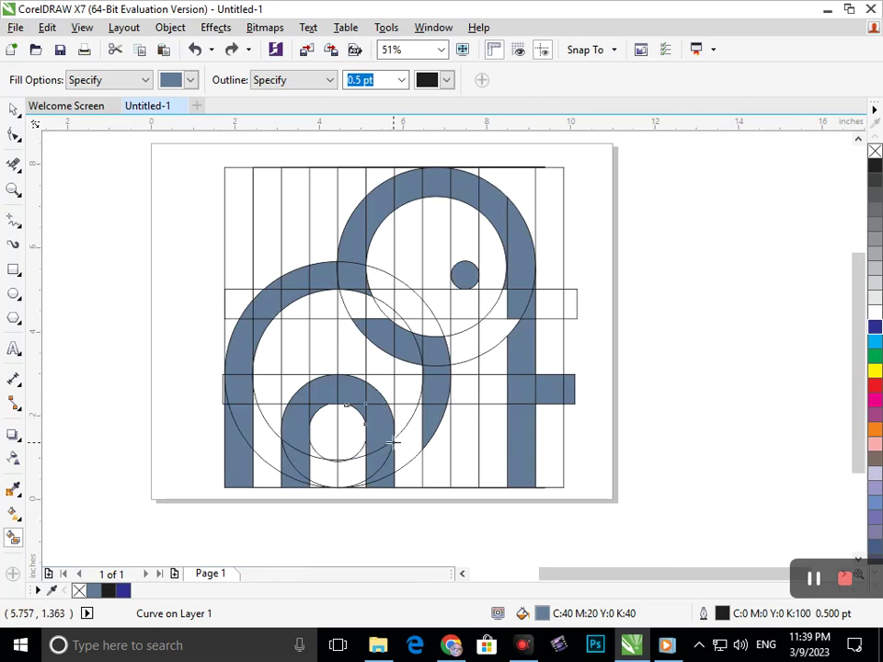
click(438, 457)
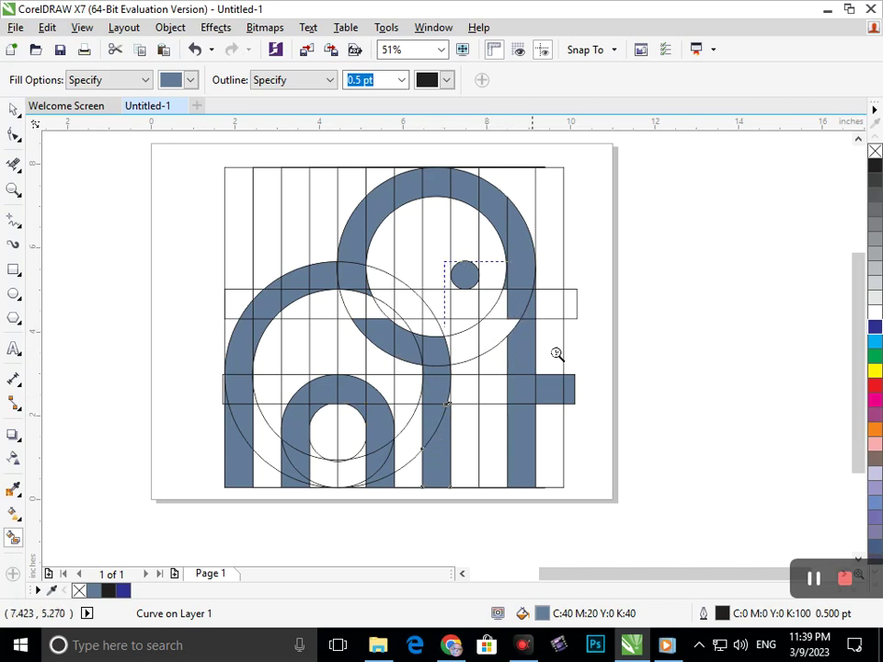
- Draw a vertical line about 0.451 inches long closing the strip's edge under the upper bar, and Smart Fill the enclosed wedge
scroll(508, 316, up, 3)
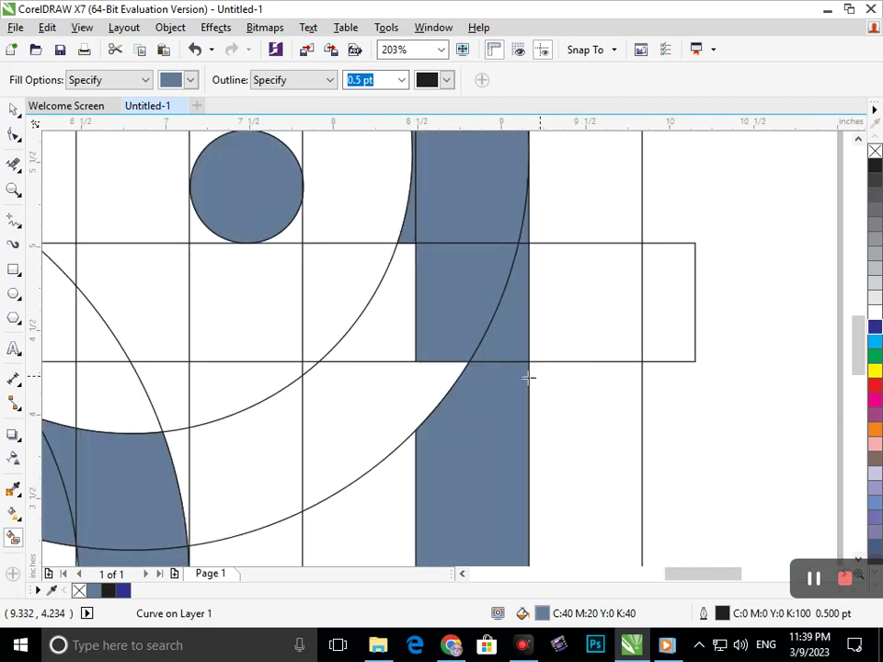
click(14, 221)
click(61, 237)
drag(414, 362, 414, 443)
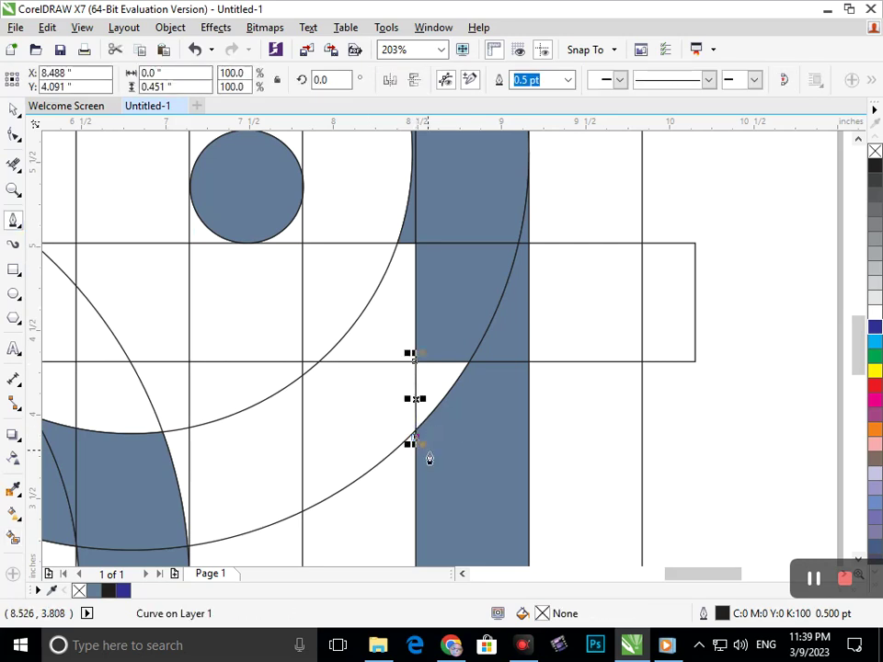
click(14, 537)
click(433, 386)
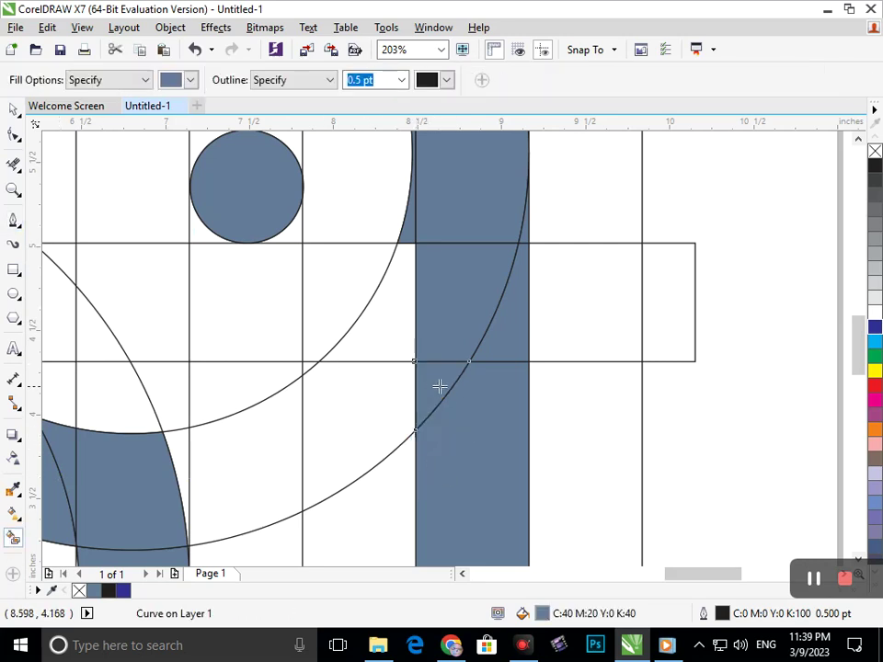
- Delete the upper ring's fill section beside the vertical strip's inner edge, and Smart Fill that section again
scroll(393, 268, up, 3)
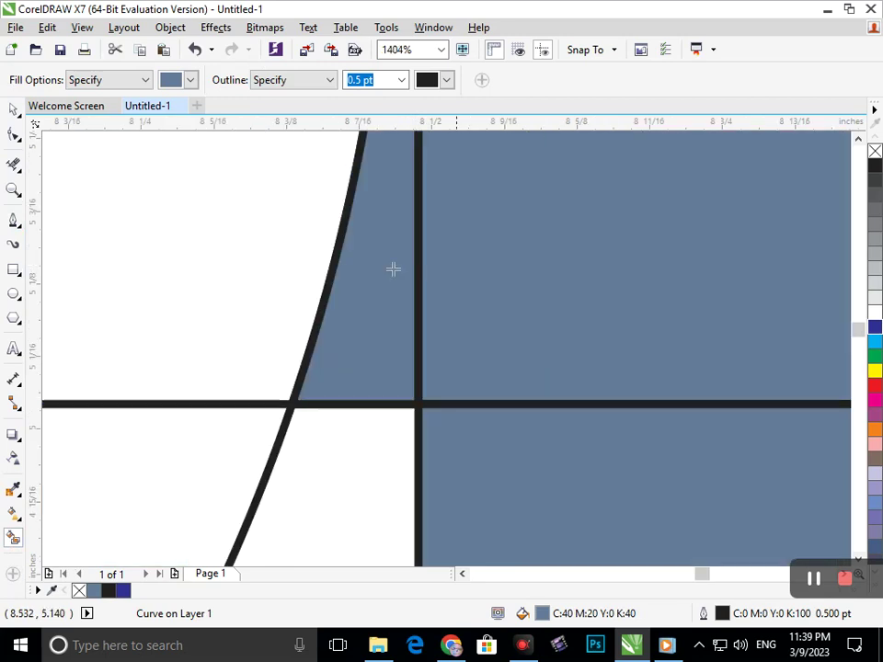
click(14, 109)
click(266, 343)
key(Delete)
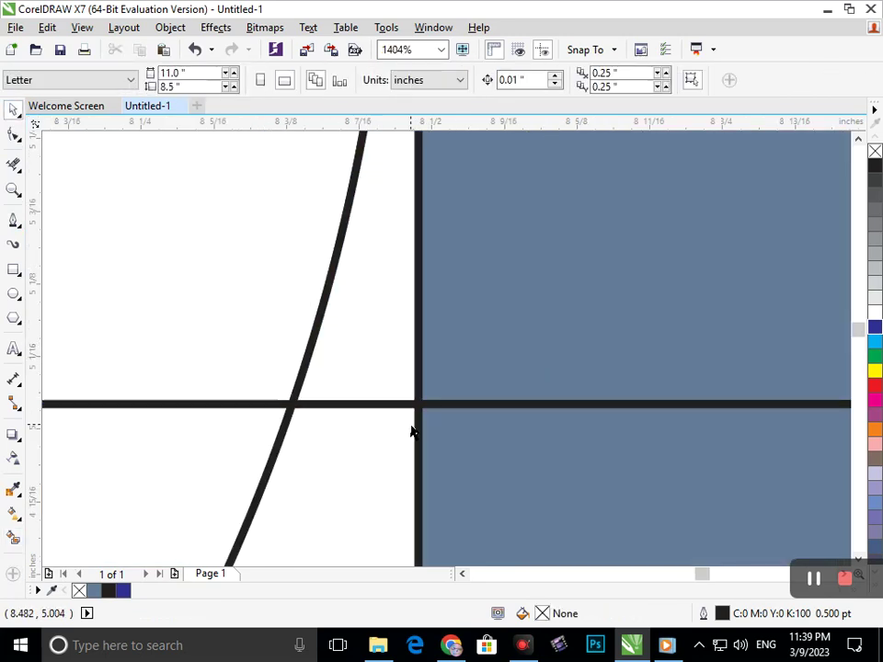
scroll(515, 438, down, 5)
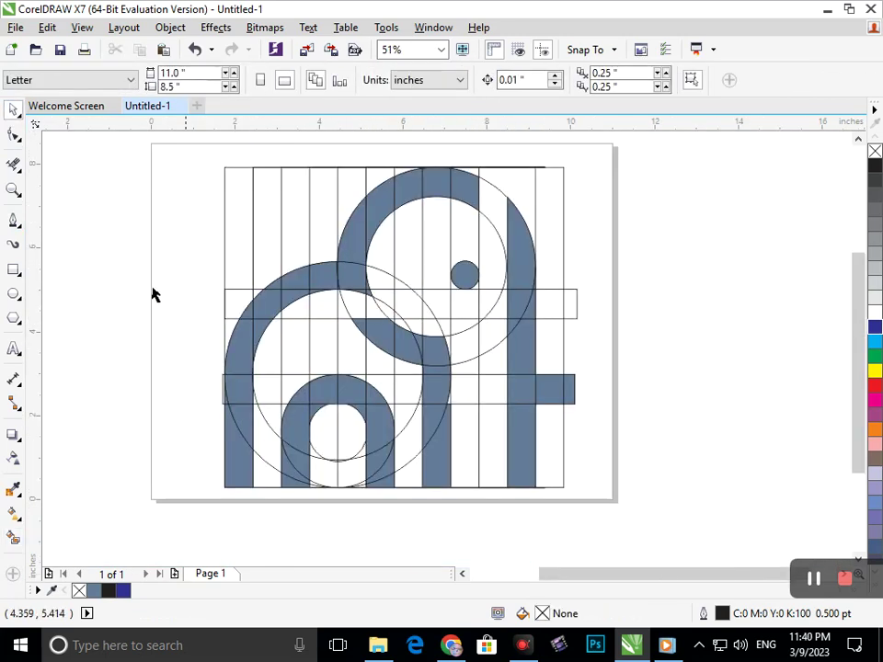
click(15, 540)
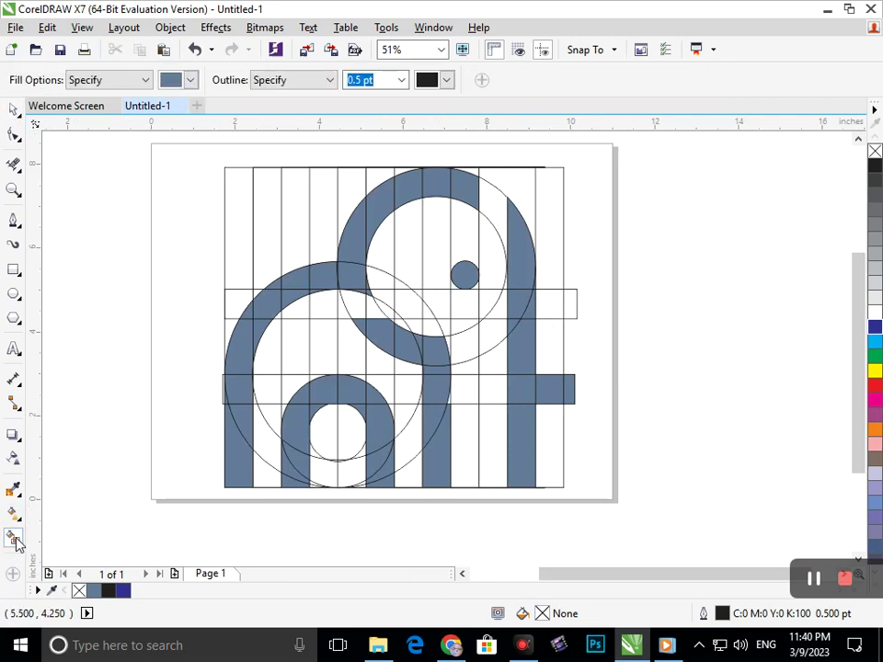
click(501, 228)
scroll(563, 314, up, 3)
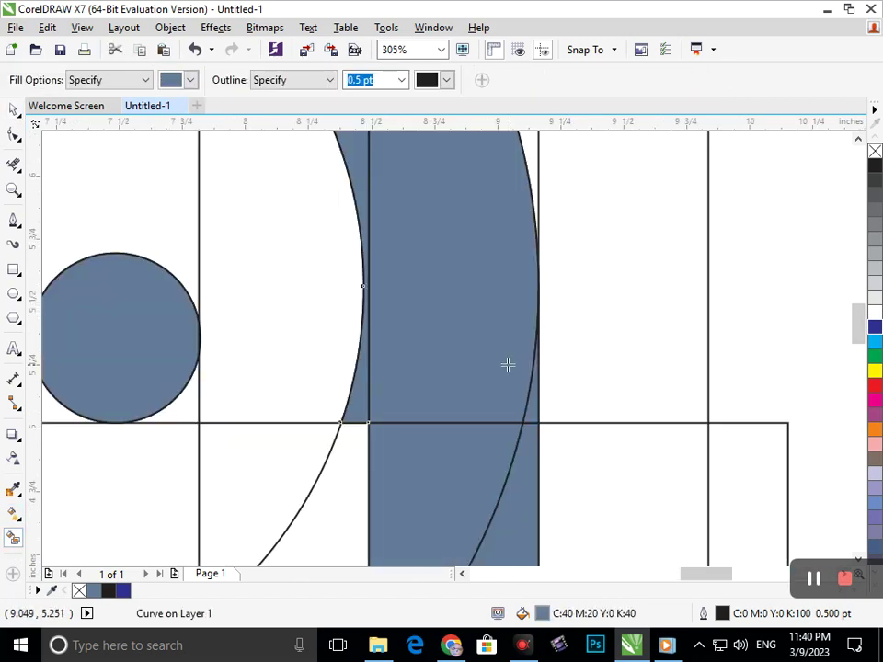
- Widen the upper ring's inner circle toward the vertical strip's inner edge, making it about 3.368 by 3.348 inches
click(14, 109)
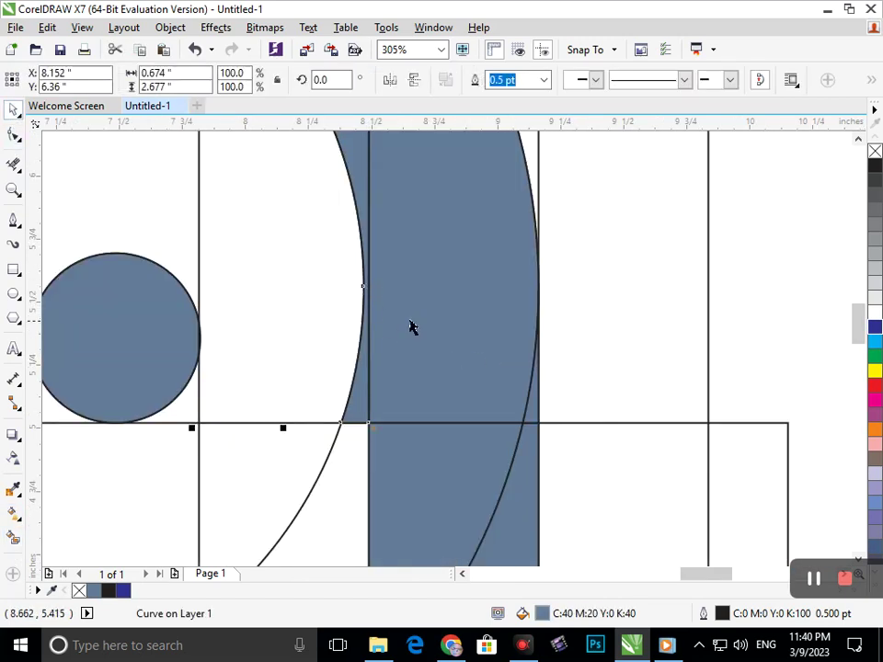
scroll(470, 405, up, 3)
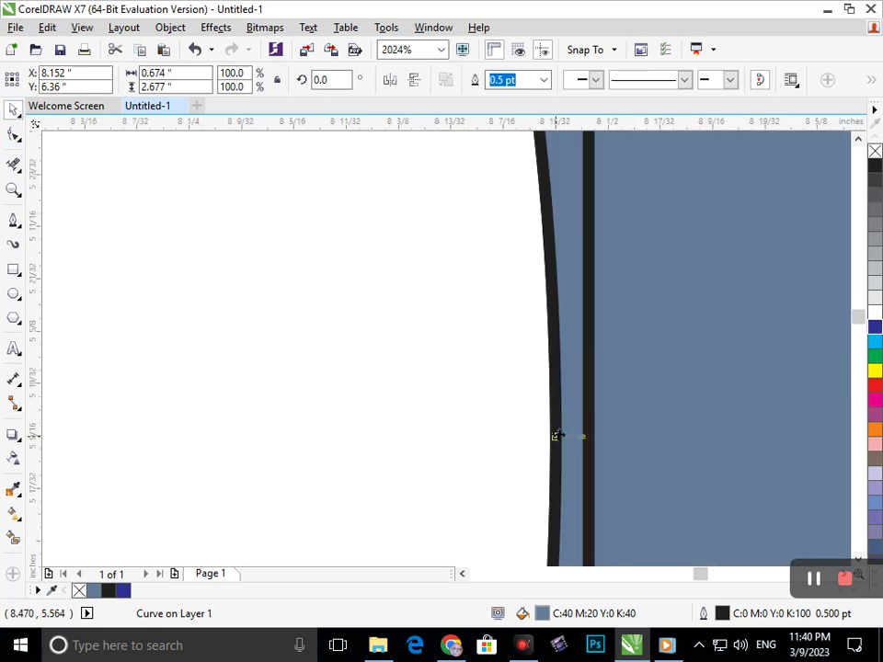
scroll(505, 457, down, 3)
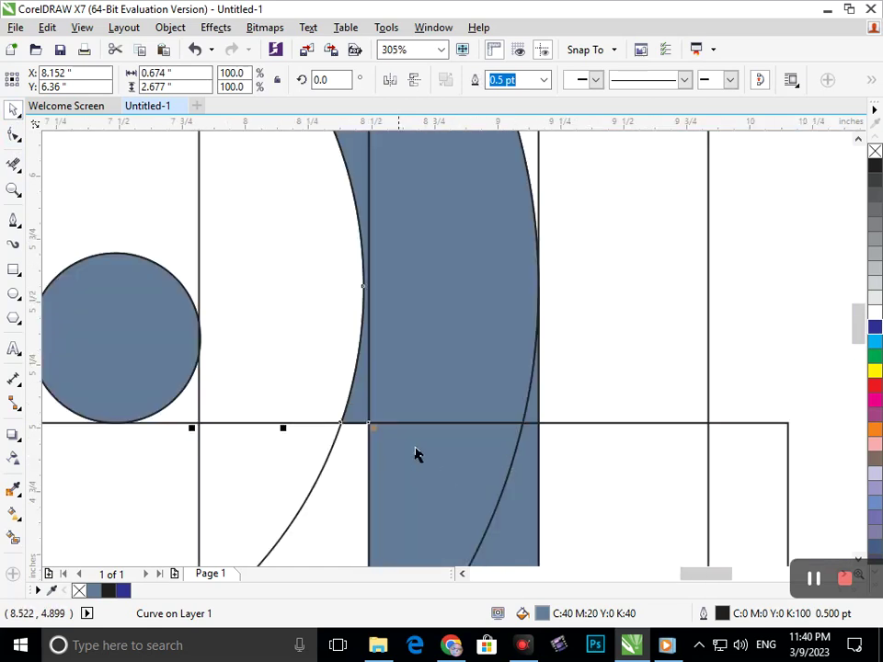
click(745, 335)
click(386, 320)
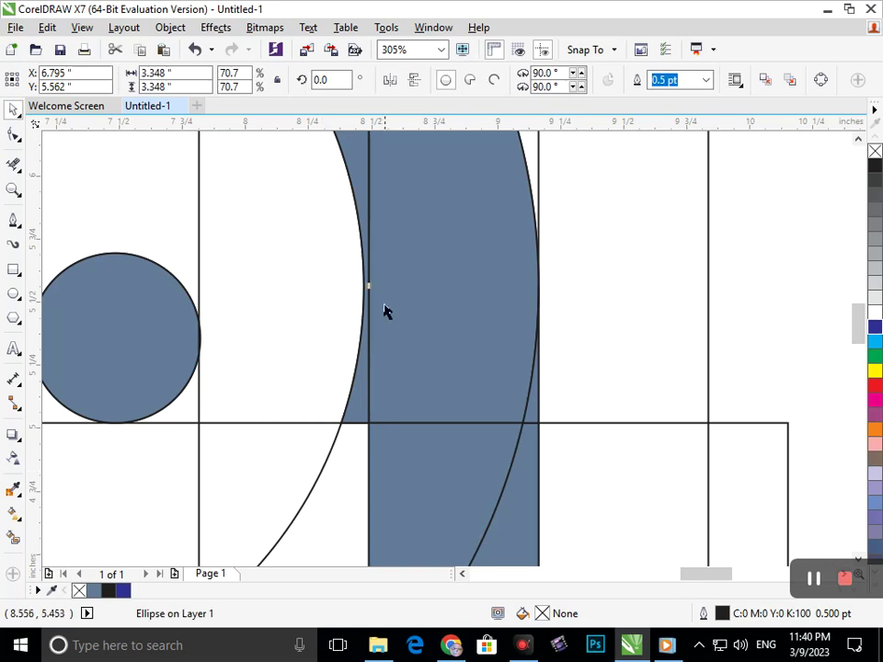
scroll(335, 276, up, 3)
drag(508, 414, 539, 414)
scroll(539, 413, down, 3)
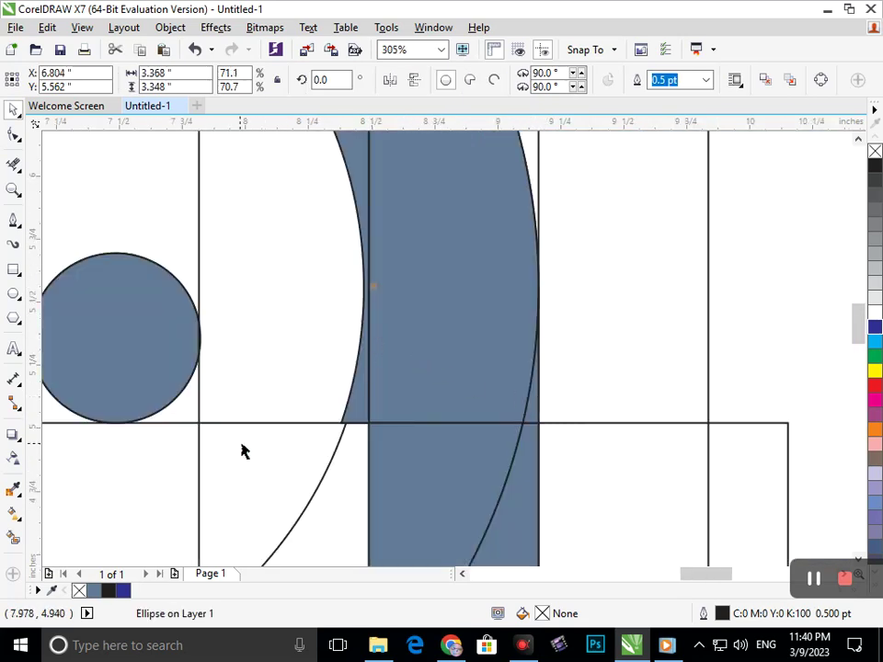
- Delete the upper ring's fill section beside the vertical strip's inner edge
click(14, 538)
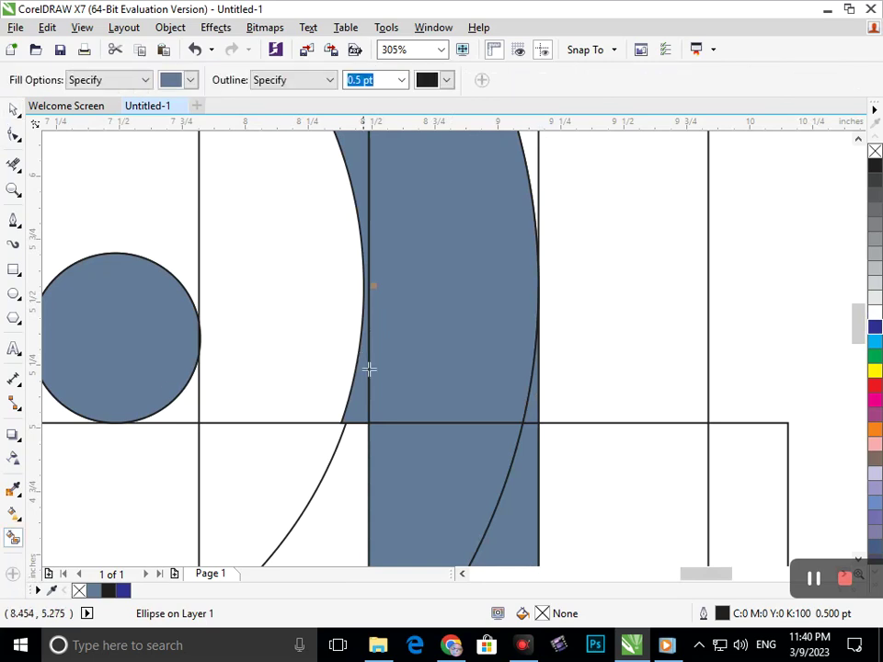
click(13, 110)
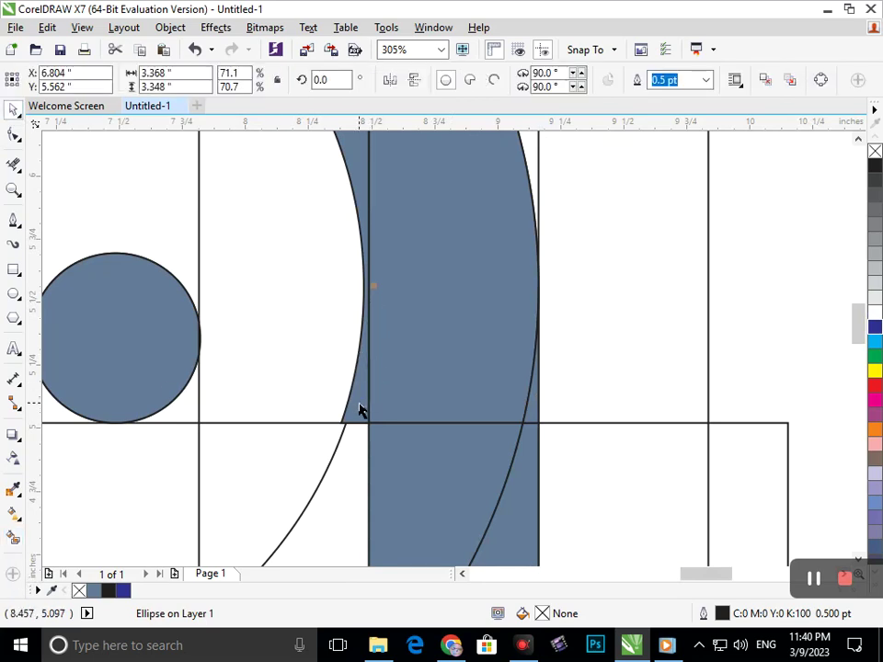
click(349, 464)
key(Delete)
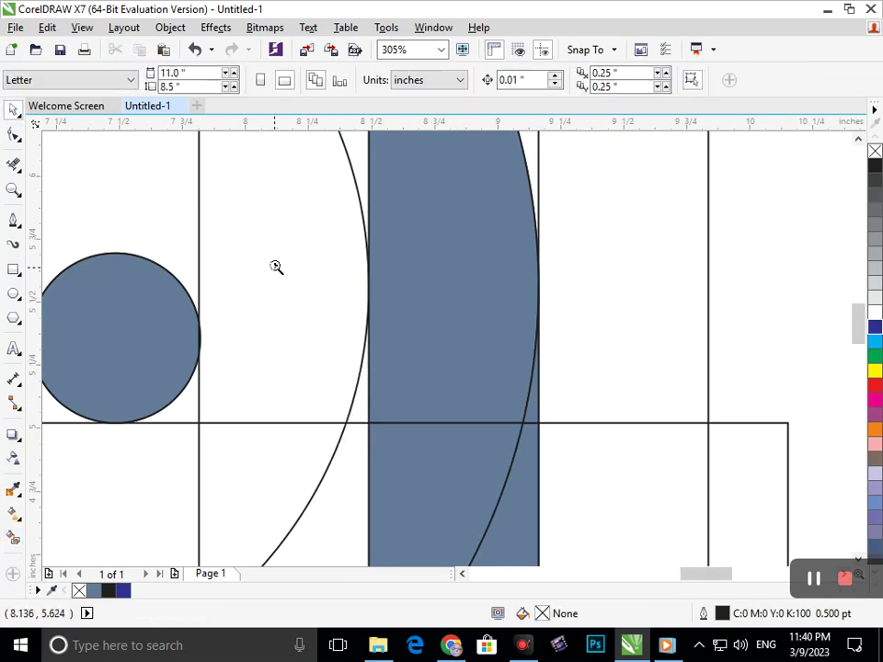
- Smart Fill the thin wedge between the lower ring's right edge and the vertical strip's edge, inside the lower bar
scroll(426, 405, down, 3)
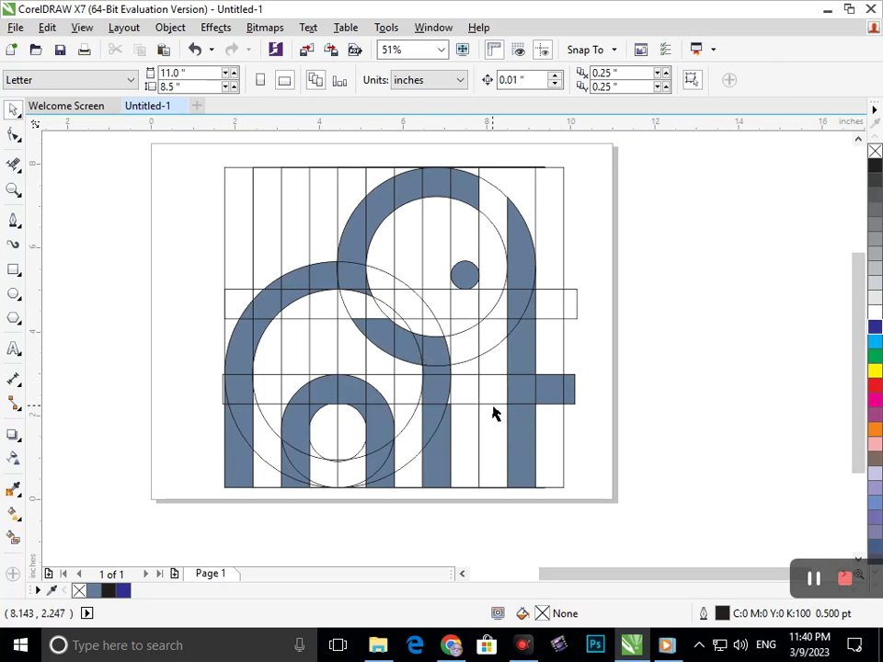
scroll(459, 382, up, 2)
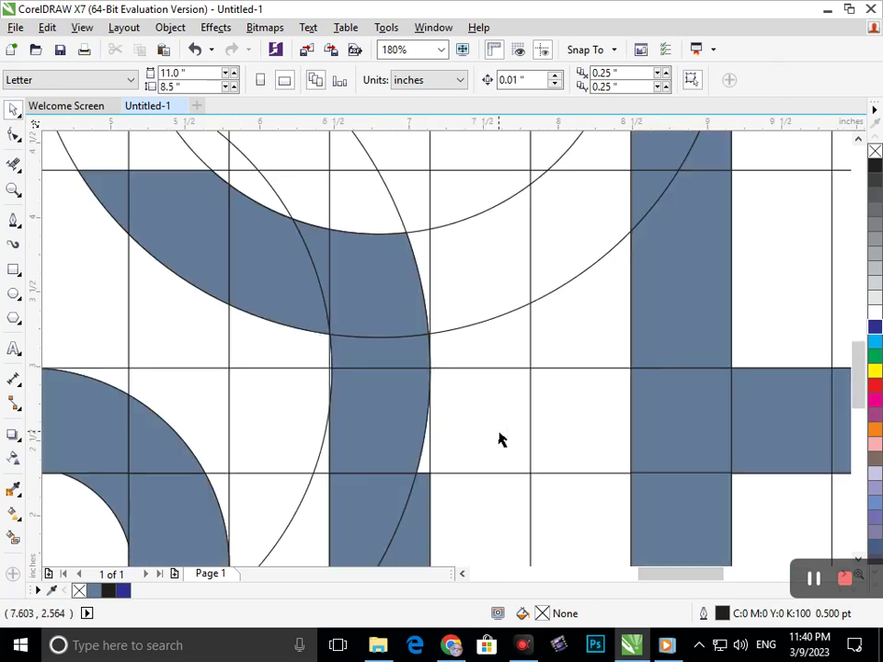
click(14, 537)
click(422, 464)
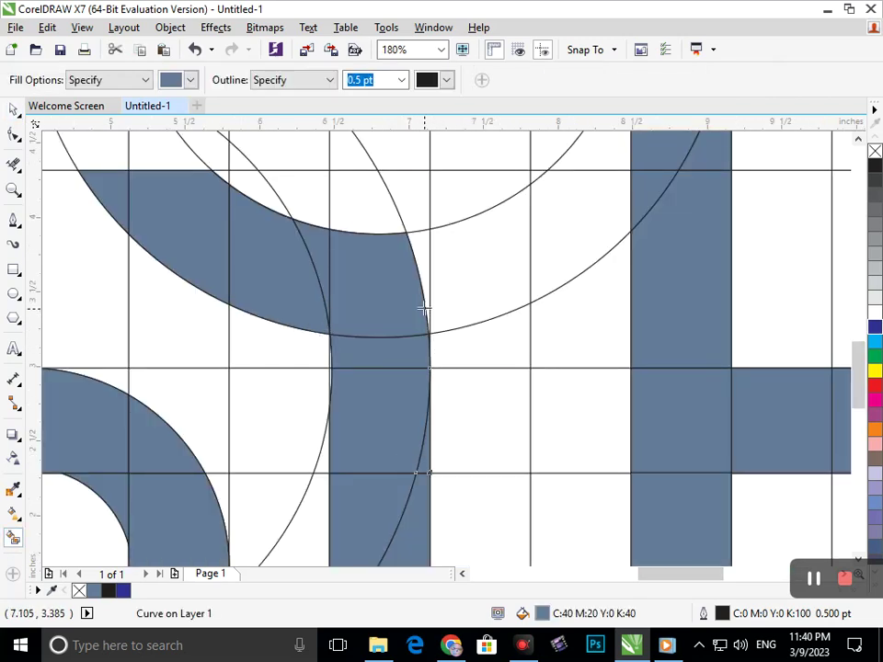
scroll(402, 422, down, 2)
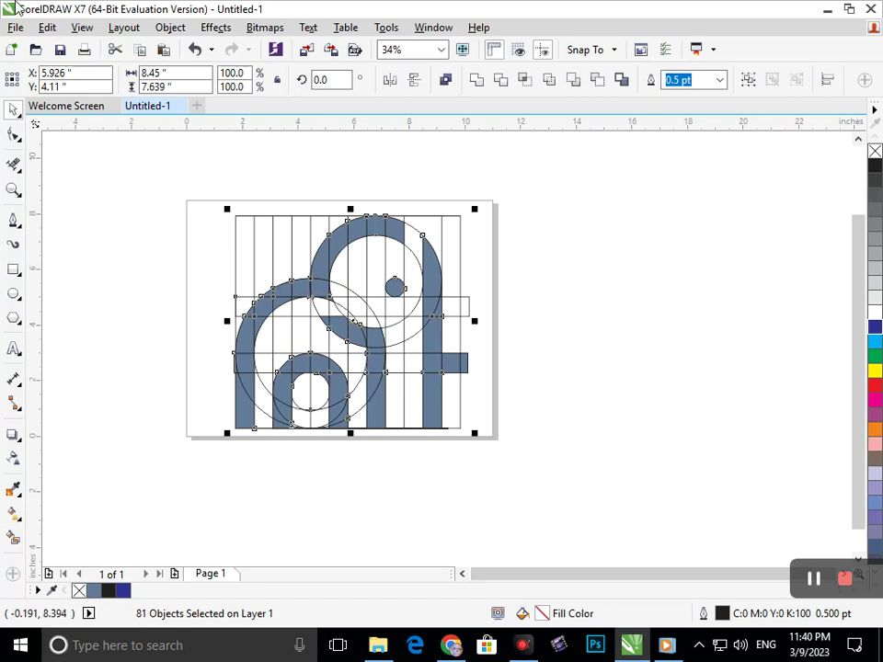
click(47, 27)
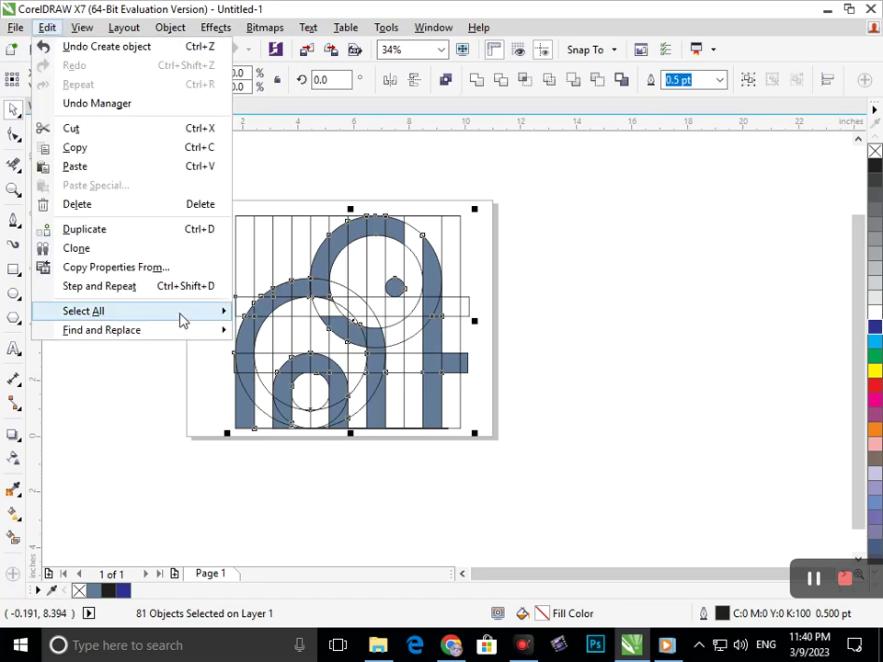
mouse_move(184, 313)
click(301, 312)
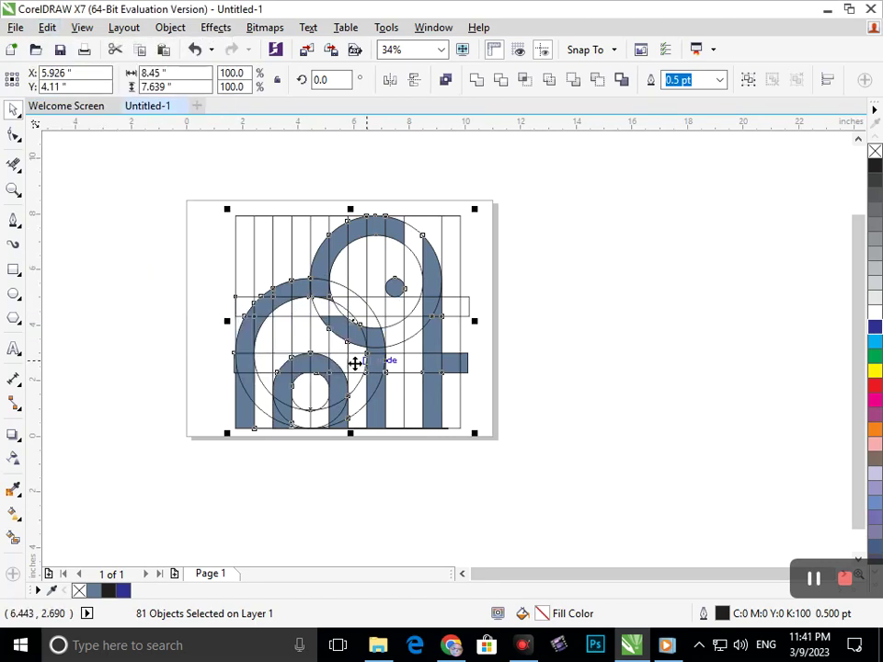
click(47, 27)
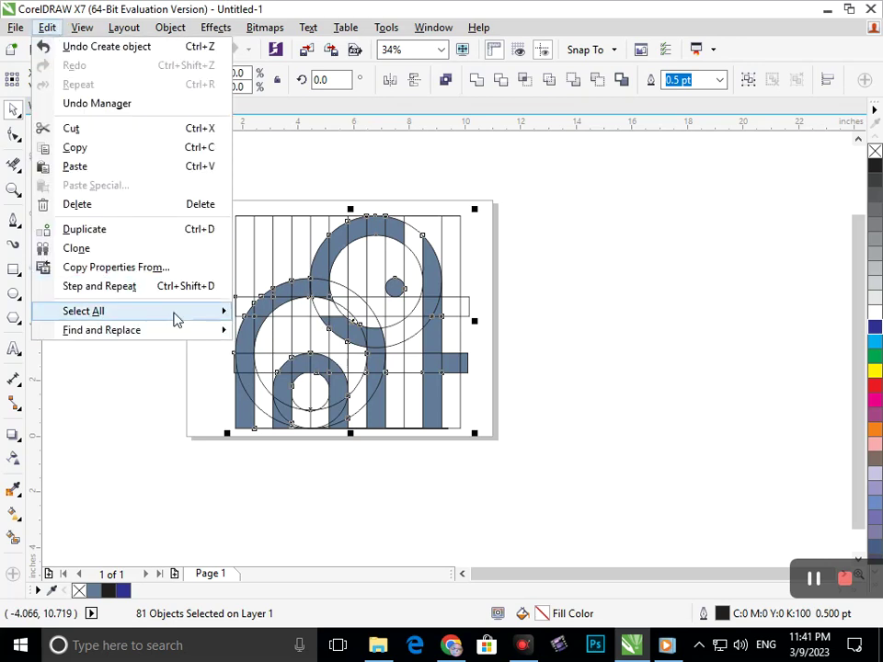
mouse_move(182, 340)
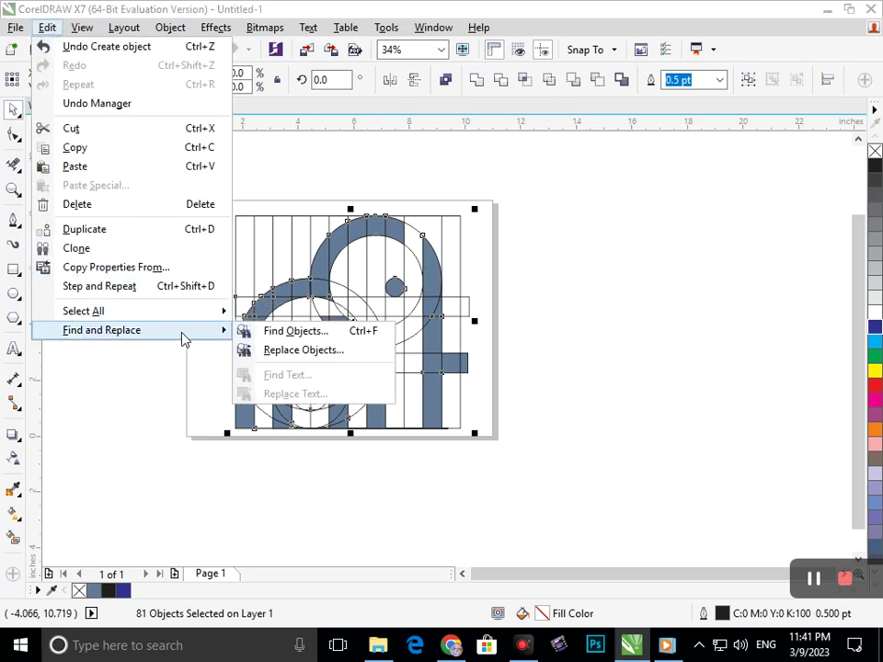
click(270, 331)
click(492, 473)
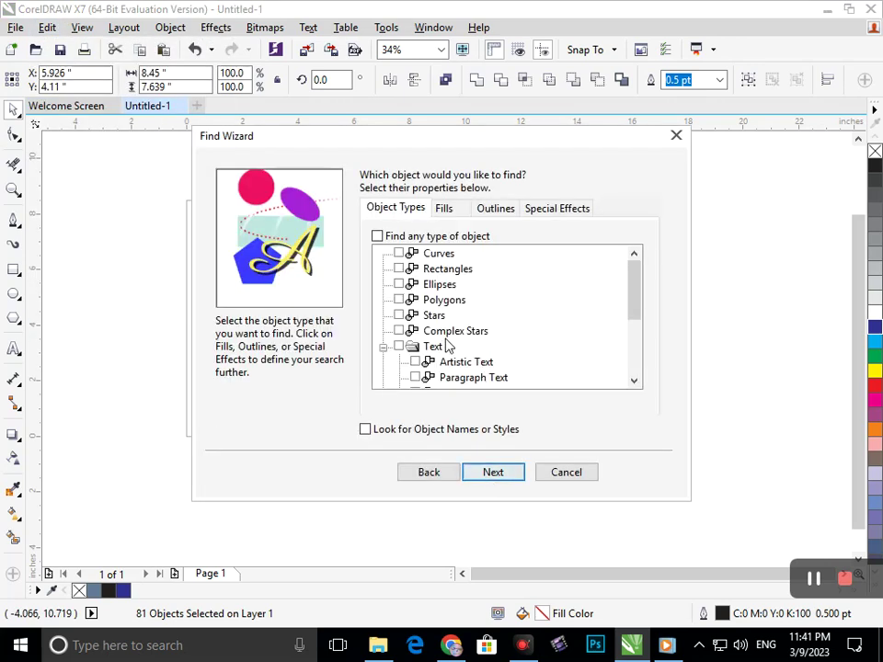
click(445, 209)
click(399, 268)
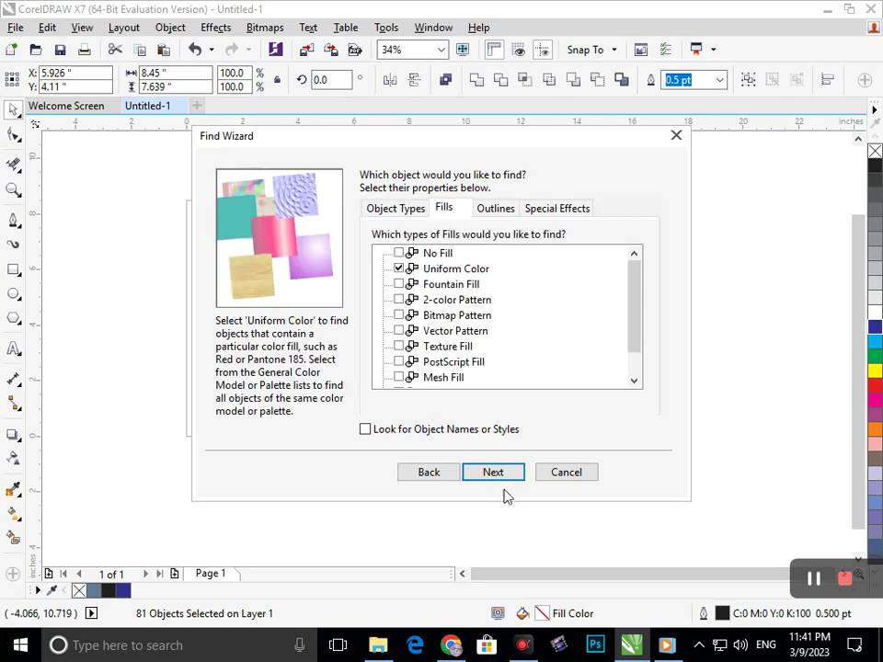
click(497, 471)
click(334, 230)
click(473, 232)
click(502, 475)
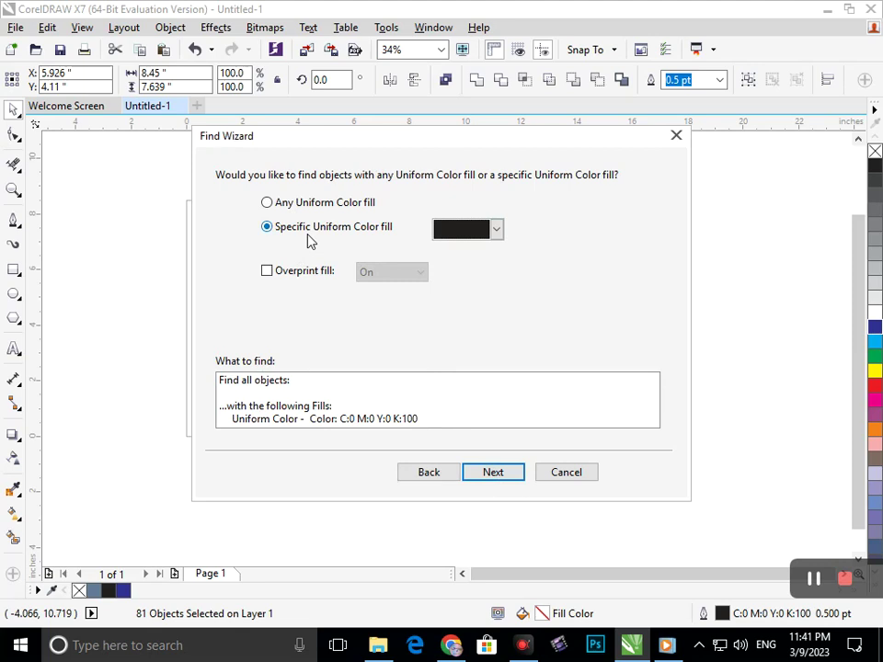
key(Return)
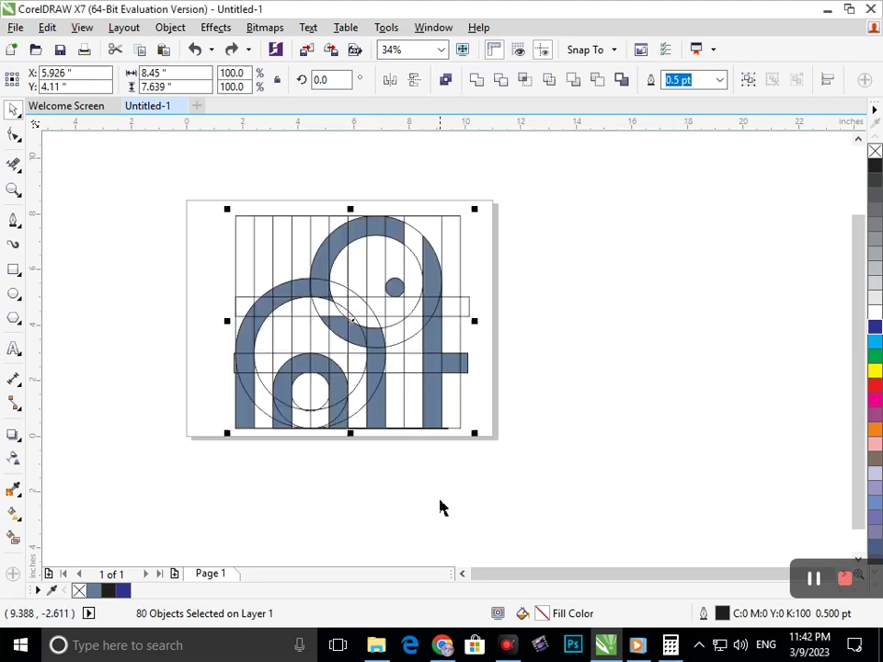
- Start a new object search by fill type, looking for objects with a Uniform Color fill
click(53, 29)
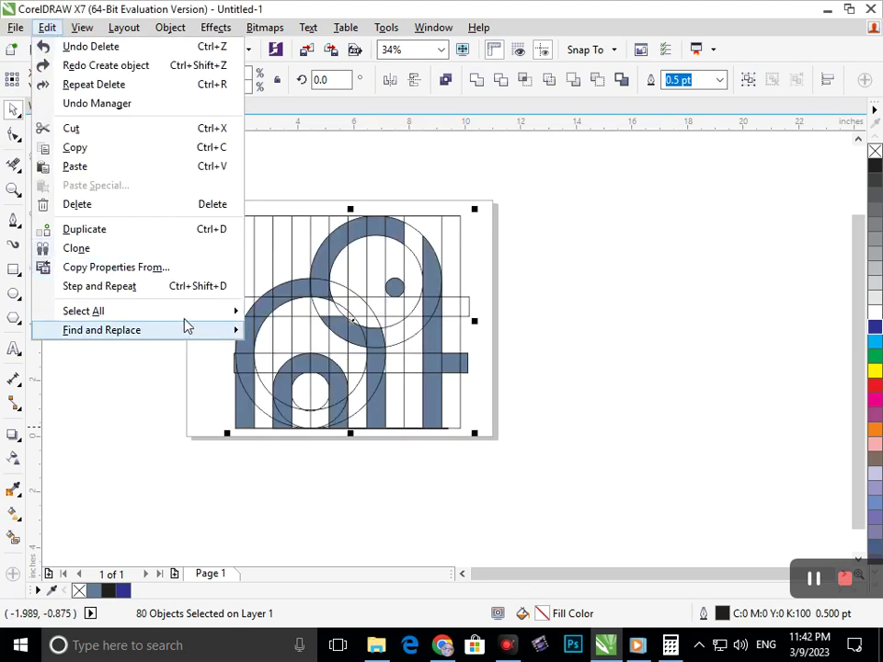
mouse_move(189, 316)
mouse_move(197, 337)
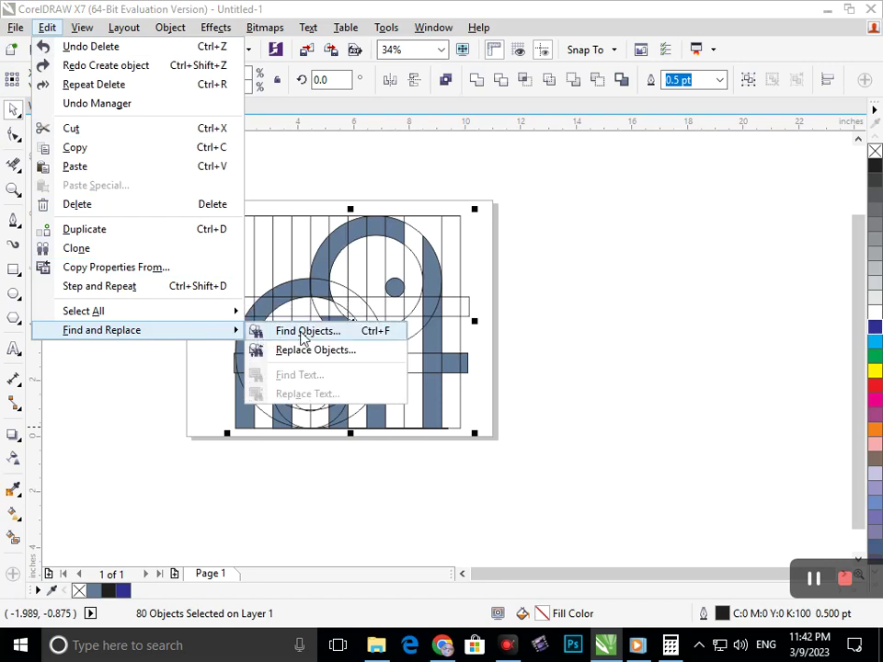
click(295, 333)
drag(387, 137, 643, 107)
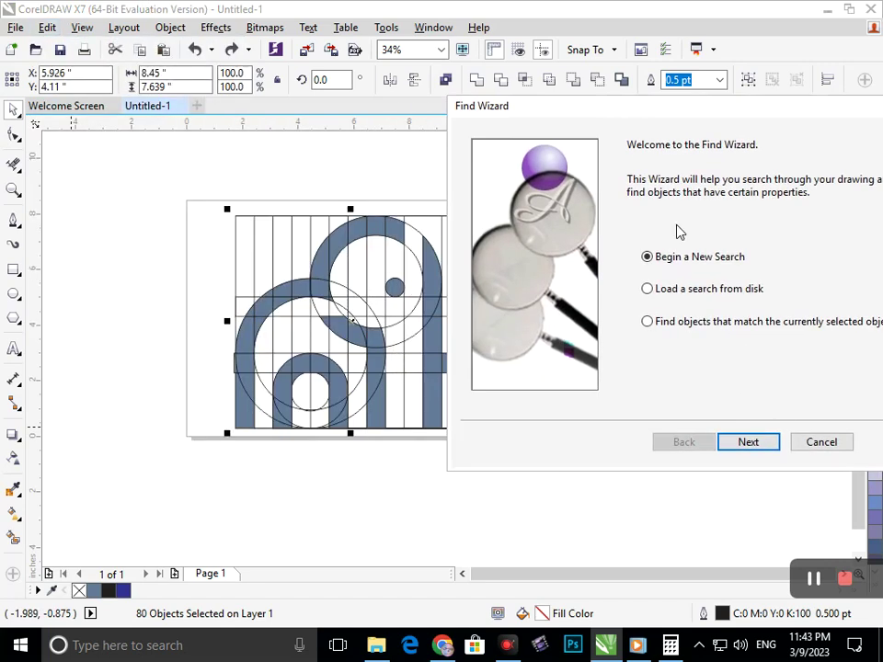
click(750, 443)
click(699, 178)
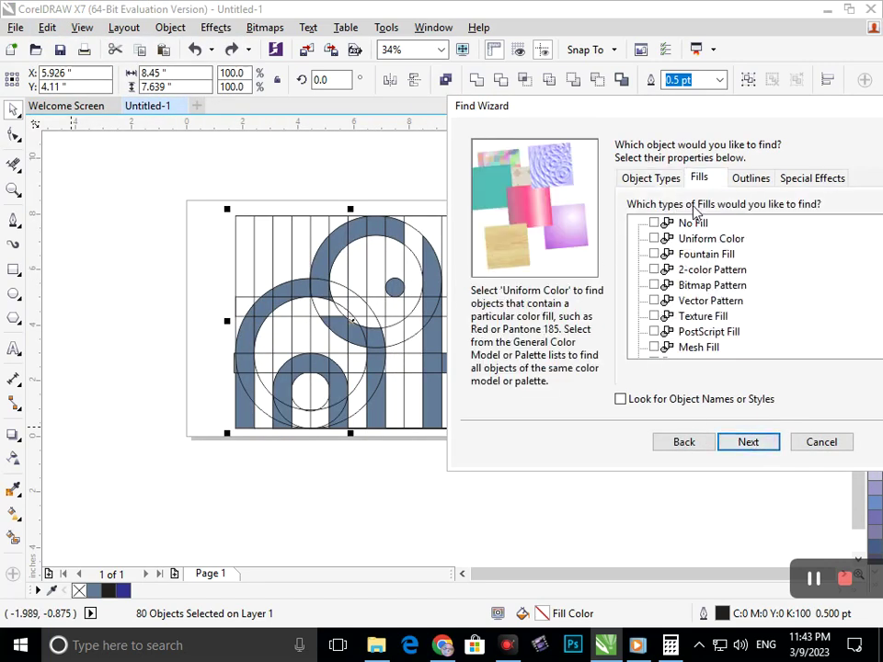
click(748, 441)
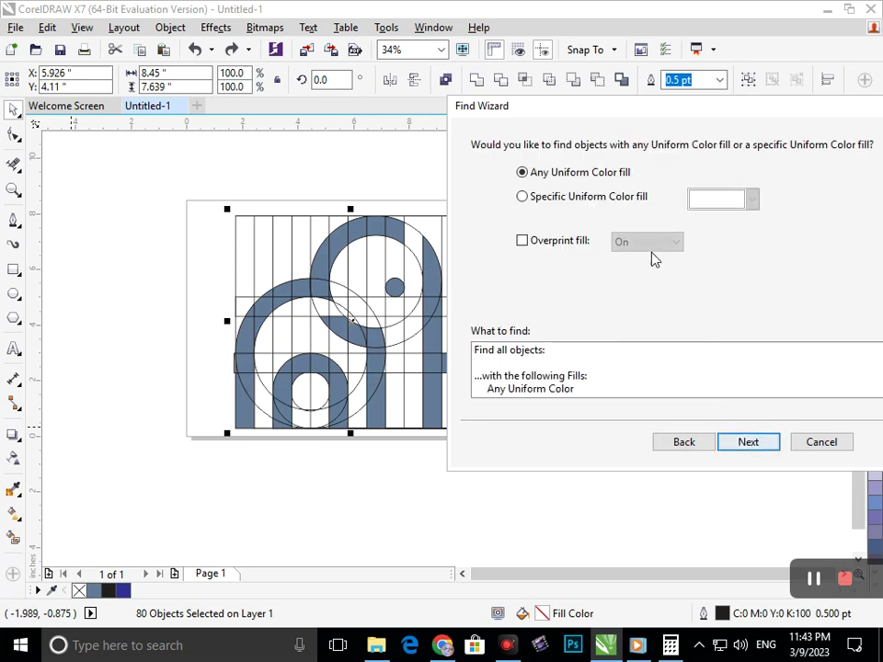
- Limit the search to the logo's blue-gray fill, sampled as C:40 M:20 Y:0 K:40, and select all matching objects
click(588, 196)
click(722, 198)
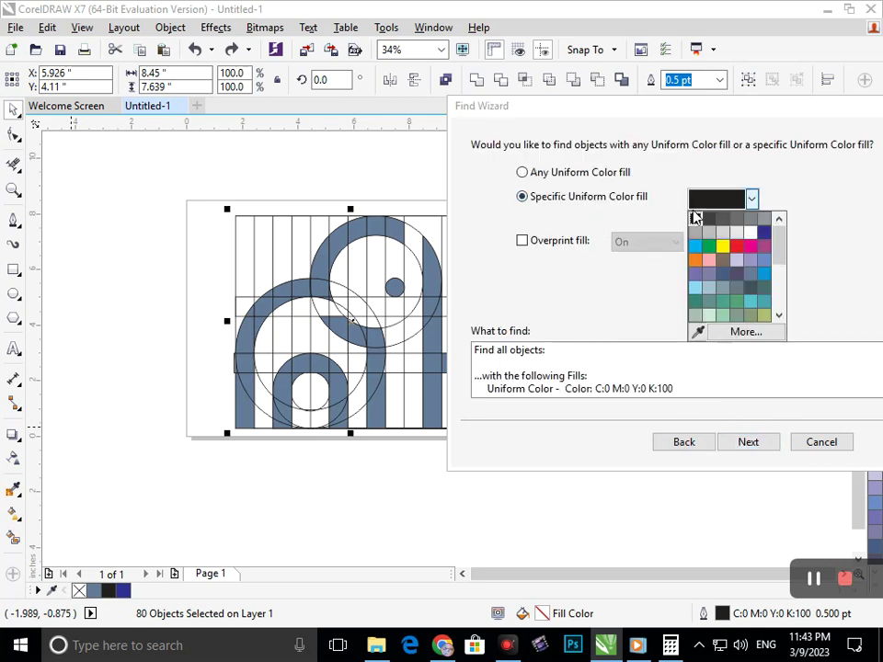
click(696, 331)
click(438, 283)
click(748, 442)
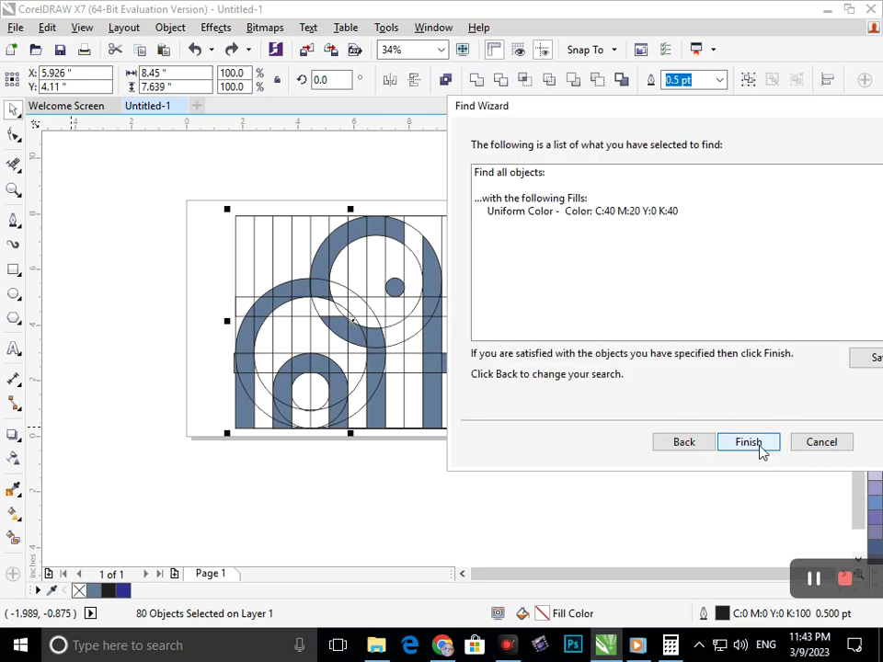
click(747, 442)
click(474, 325)
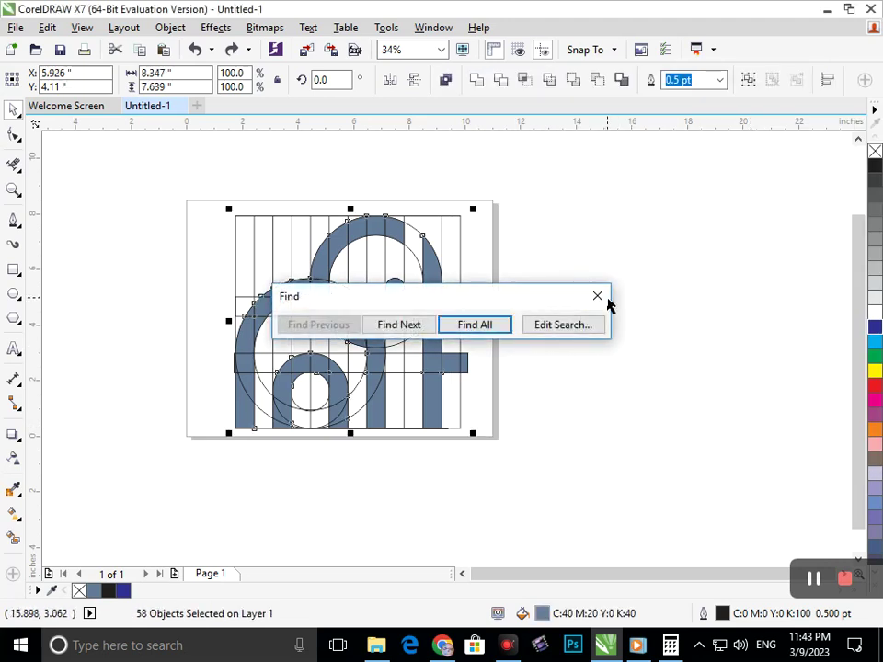
click(596, 296)
- Move the selected filled pieces off the construction grid to beside the page's right edge, and weld them together
drag(452, 364, 745, 339)
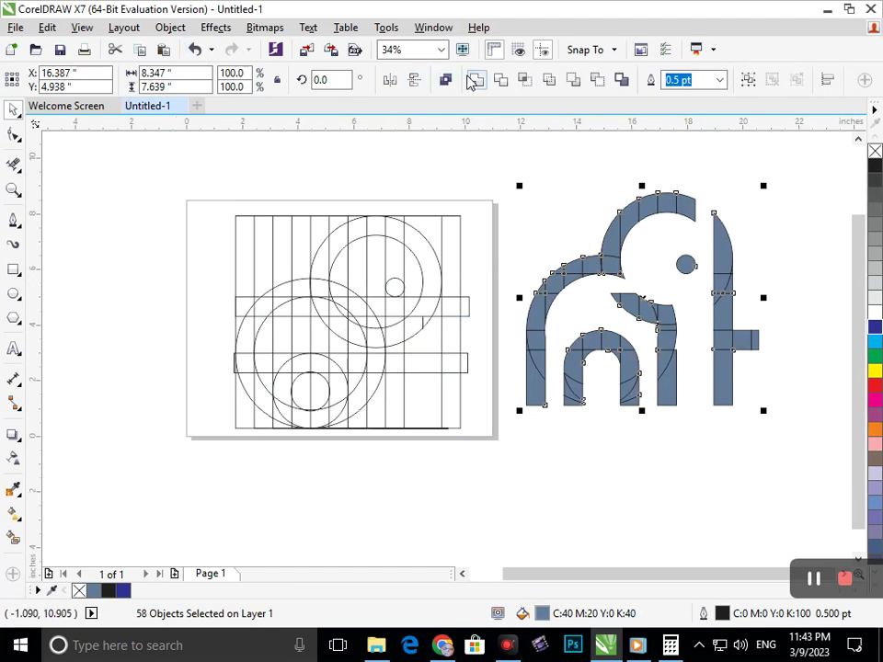
click(476, 81)
click(630, 485)
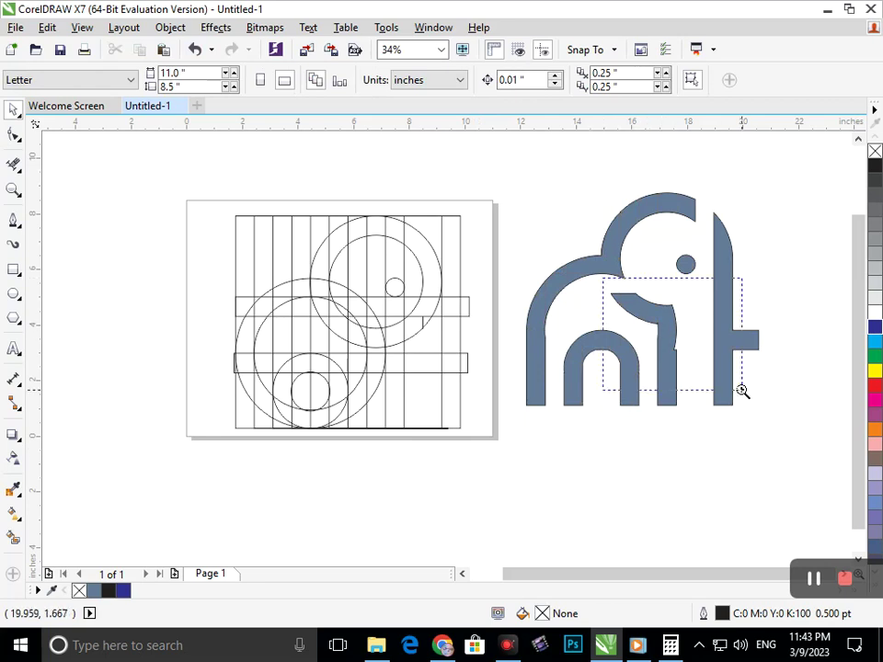
- Draw a small rectangle over the notch on the outer edge of the welded logo's third leg, and Smart Fill the notch
drag(742, 391, 742, 390)
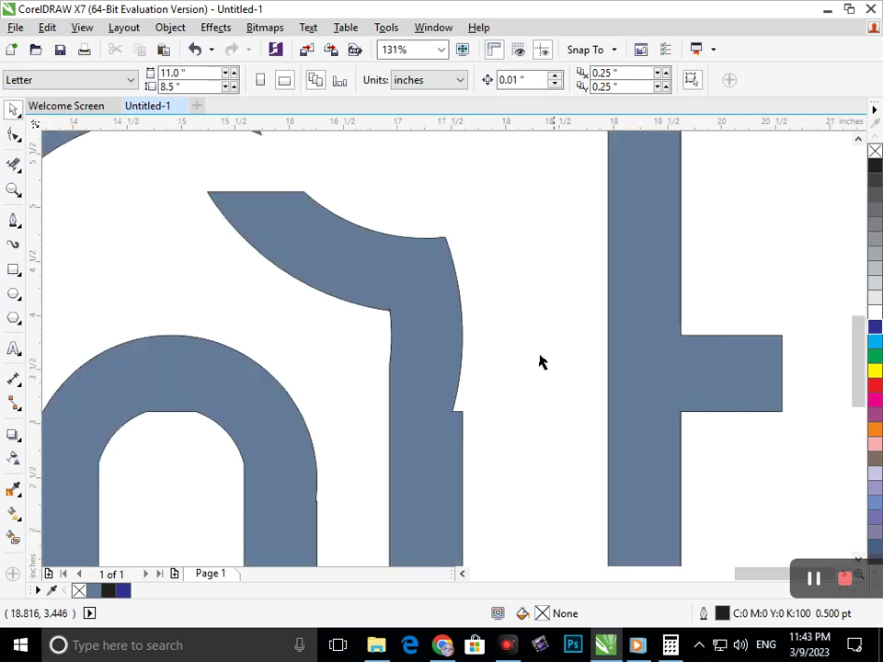
click(13, 220)
click(14, 294)
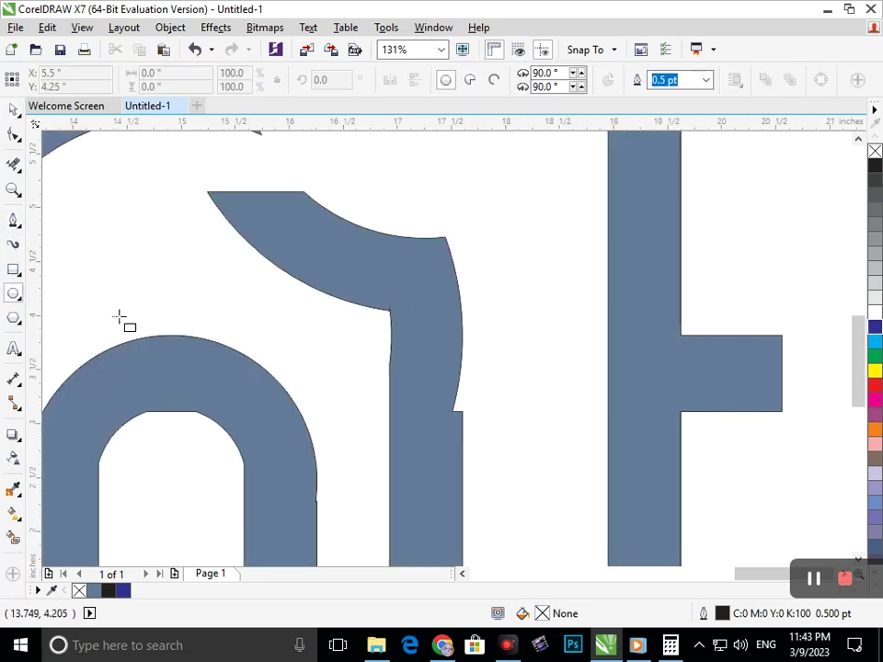
click(14, 270)
drag(462, 411, 417, 325)
click(13, 539)
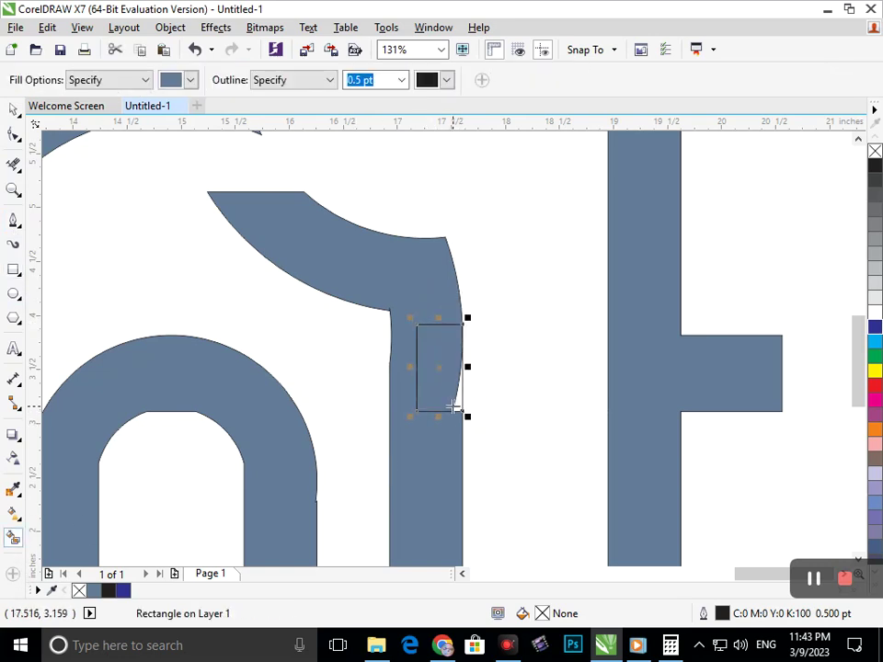
click(455, 407)
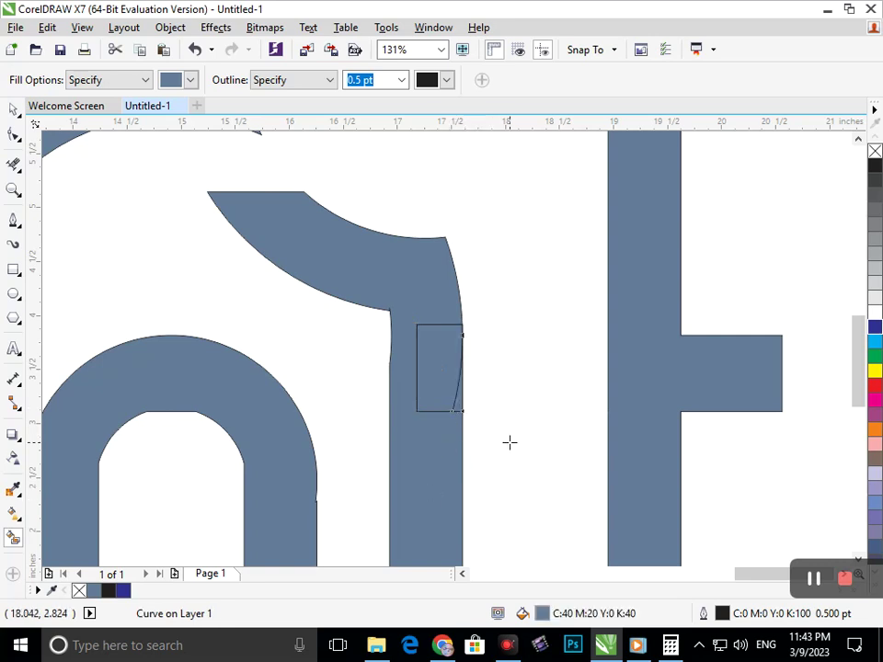
click(13, 111)
click(75, 225)
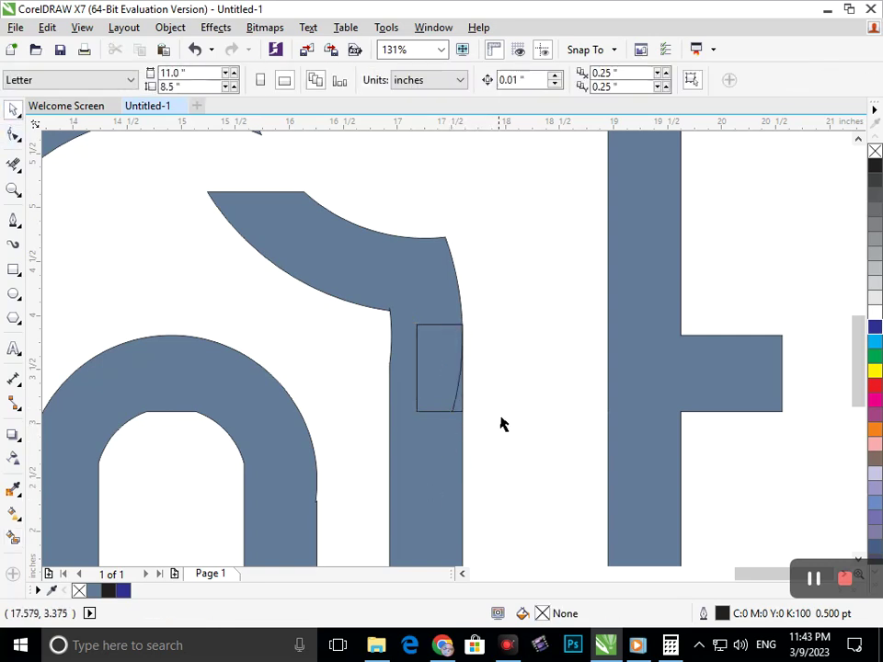
- Weld the notch's fill piece into the logo's third leg, and delete the leftover rectangular helper piece
click(460, 410)
shift+click(438, 474)
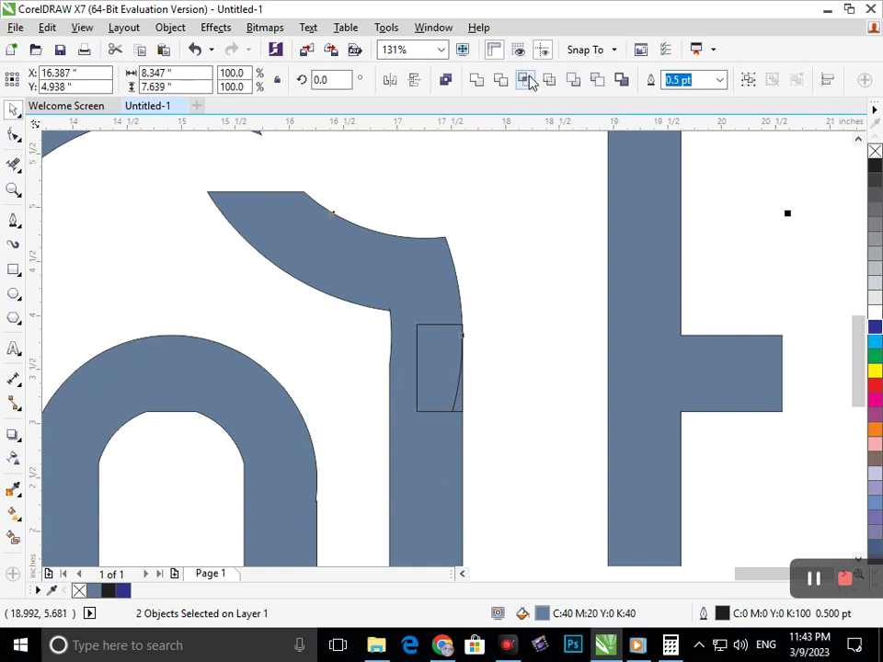
click(478, 84)
drag(441, 381, 389, 413)
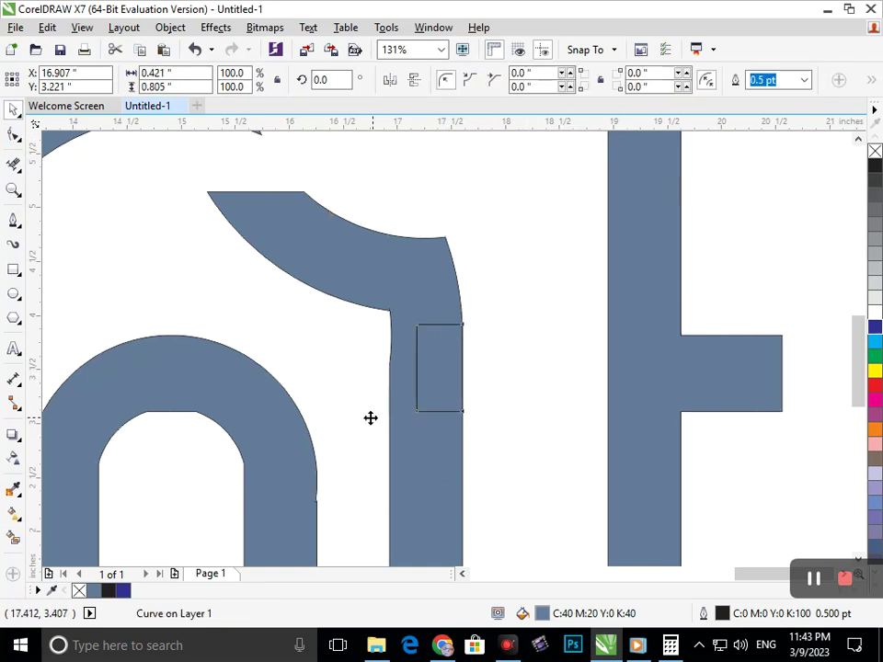
key(Delete)
key(F4)
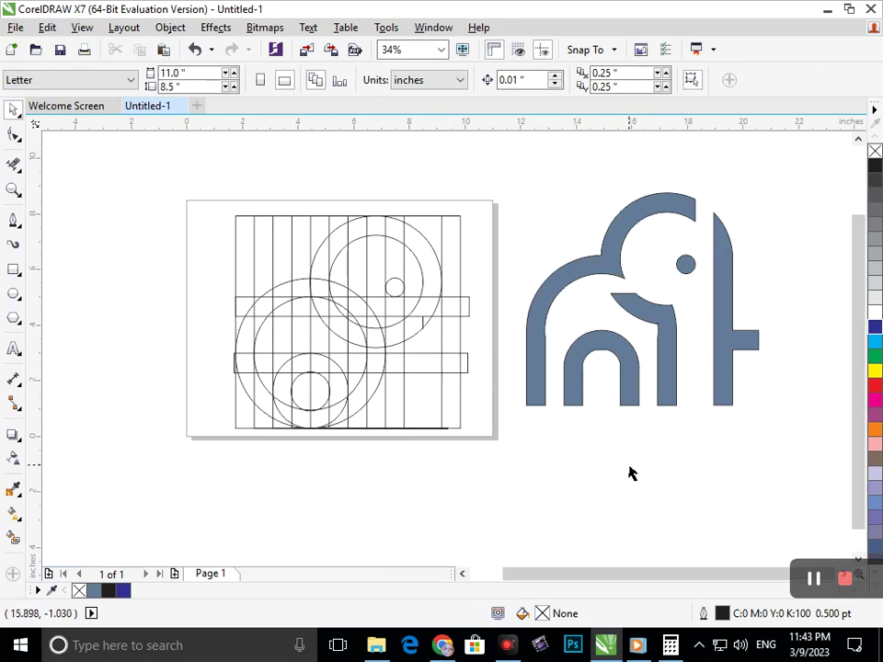
- Break the welded logo curve apart into its separate pieces
drag(726, 312, 729, 312)
click(501, 378)
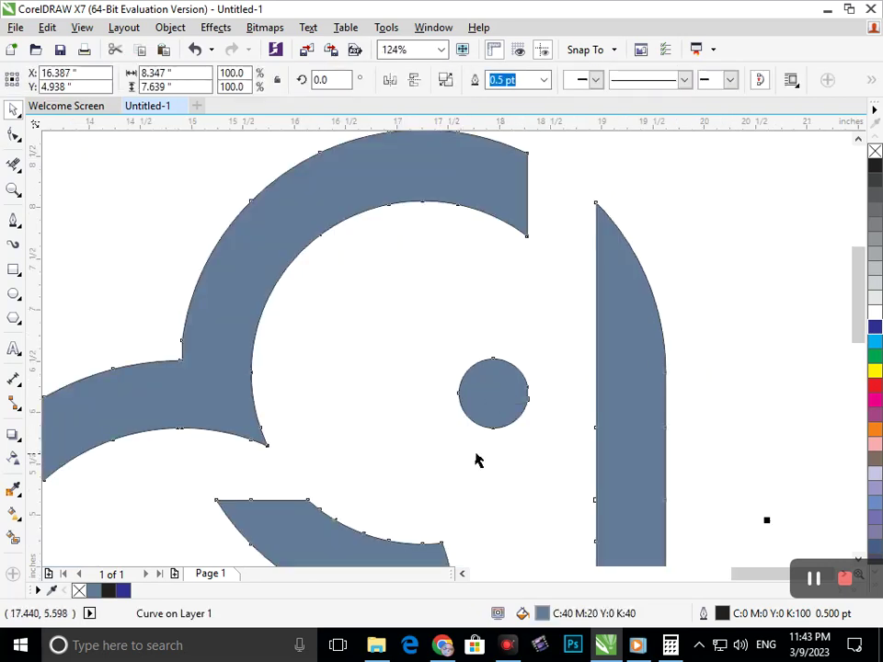
click(170, 27)
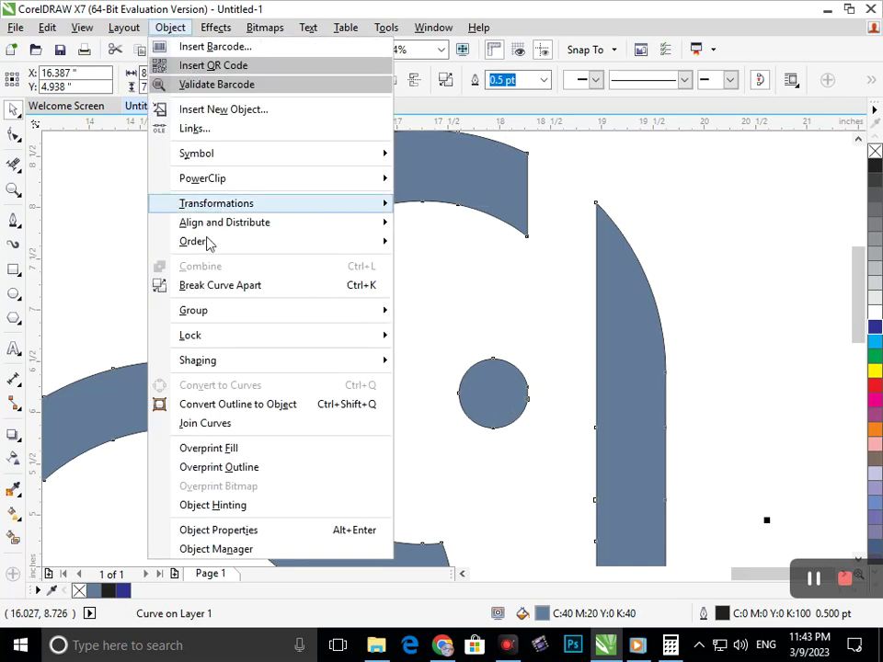
click(224, 286)
key(F3)
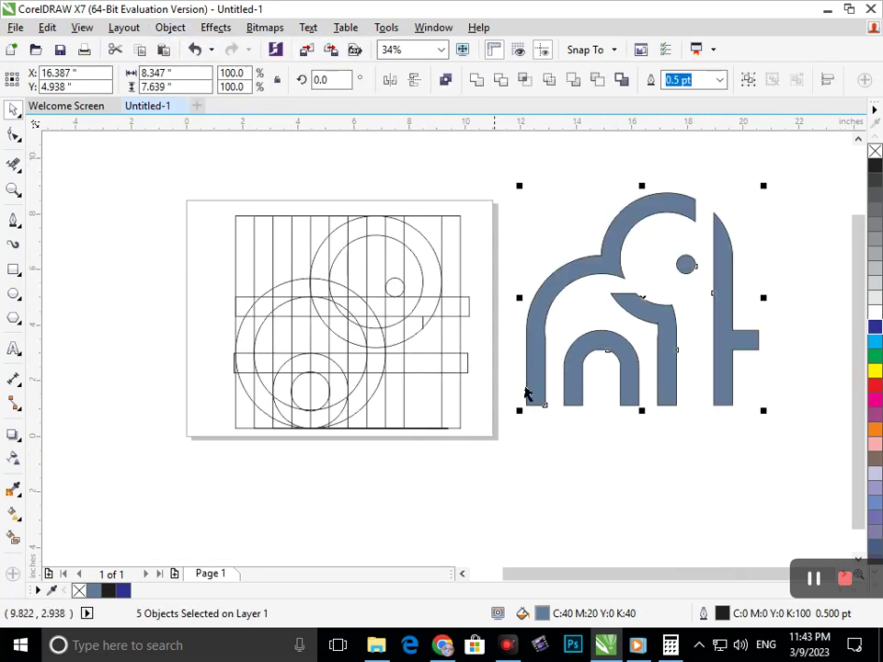
- Enlarge the elephant's eye circle about its center to about 135% of its size
click(622, 498)
key(F2)
drag(504, 151, 787, 369)
click(548, 362)
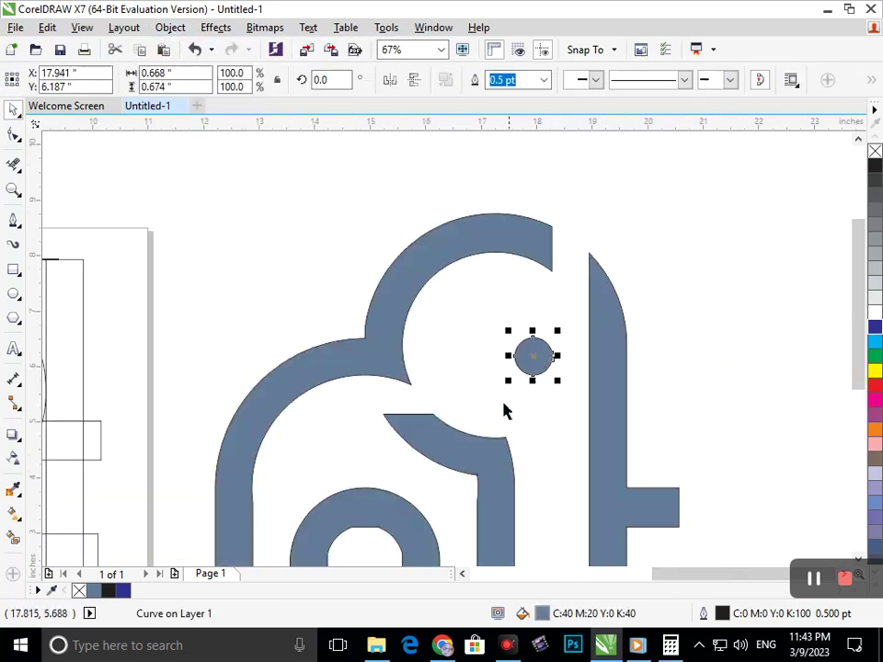
drag(507, 382, 500, 398)
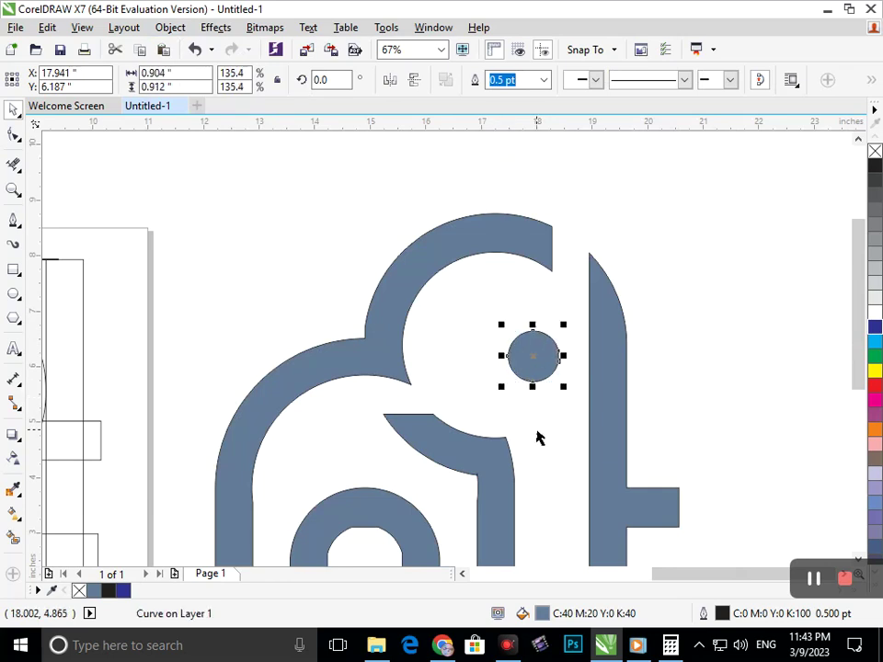
- Select the whole construction grid on the page and delete it
key(F3)
click(262, 297)
drag(172, 211, 496, 437)
key(Delete)
- Select all the logo pieces and move them together onto the middle of the page
drag(777, 445, 497, 171)
drag(574, 378, 262, 398)
click(181, 234)
key(F2)
drag(168, 181, 521, 455)
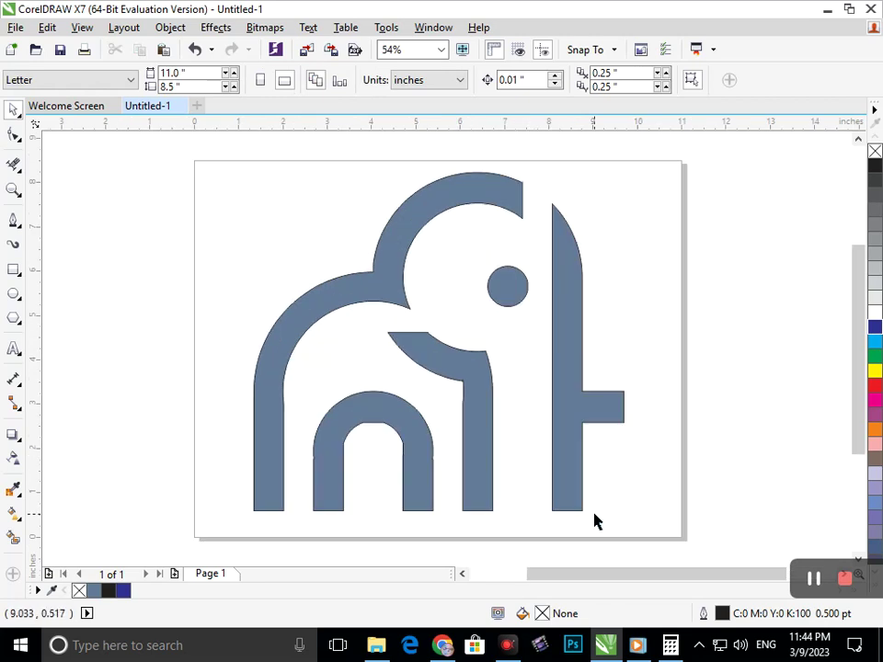
- Group all five pieces of the logo into one object
drag(700, 523, 202, 159)
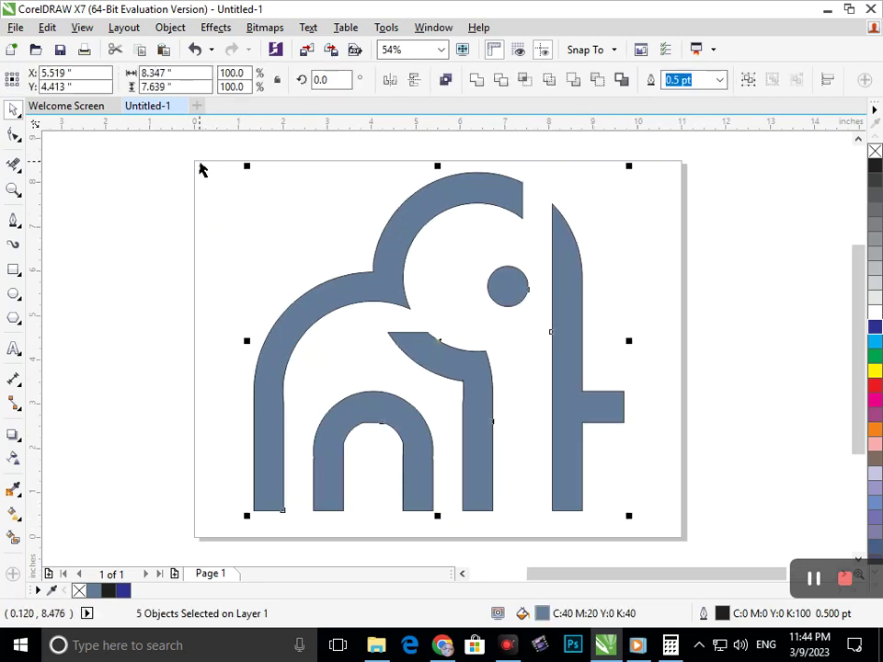
key(ctrl+g)
click(658, 346)
- Color both the fill and the outline of the grouped logo dark blue
click(595, 395)
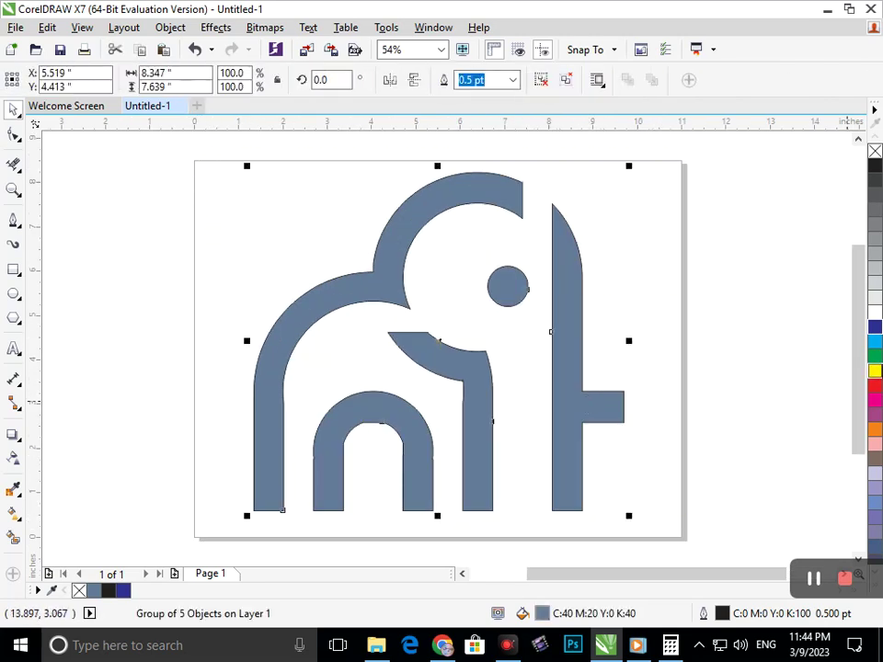
click(875, 328)
right_click(876, 329)
click(745, 449)
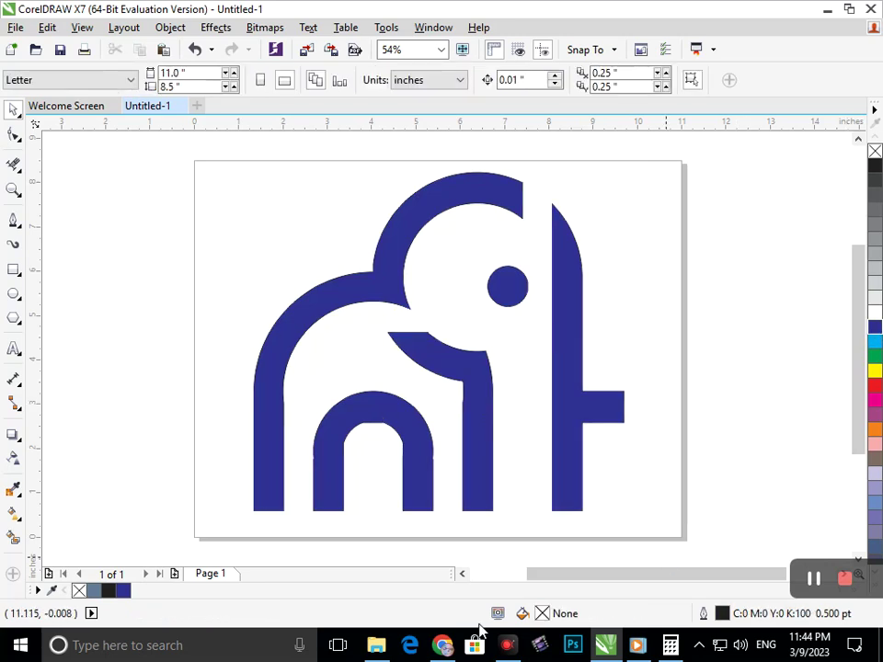